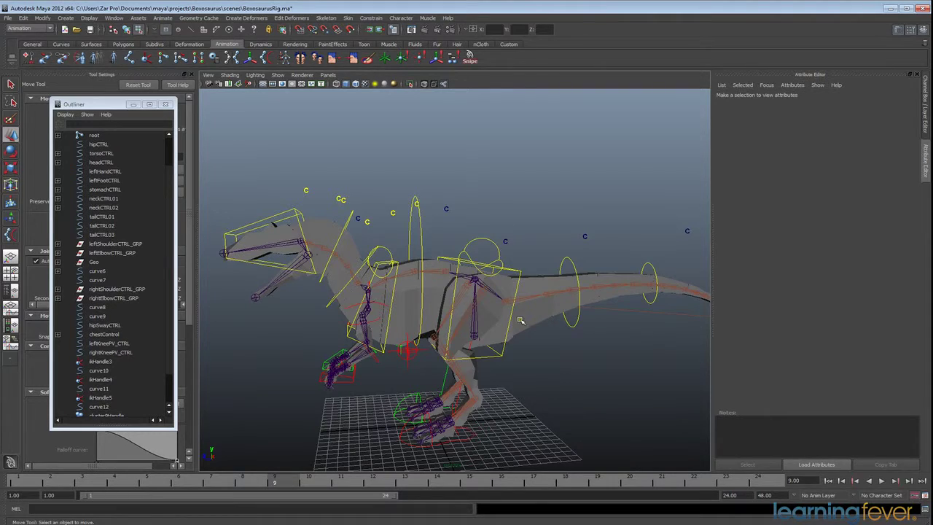
Step: Examine the transform values of the head, neck, stomach, hip sway and hip controls
{"action": "left_click_drag", "start_coordinate": [520, 321], "coordinate": [546, 328], "text": "alt"}
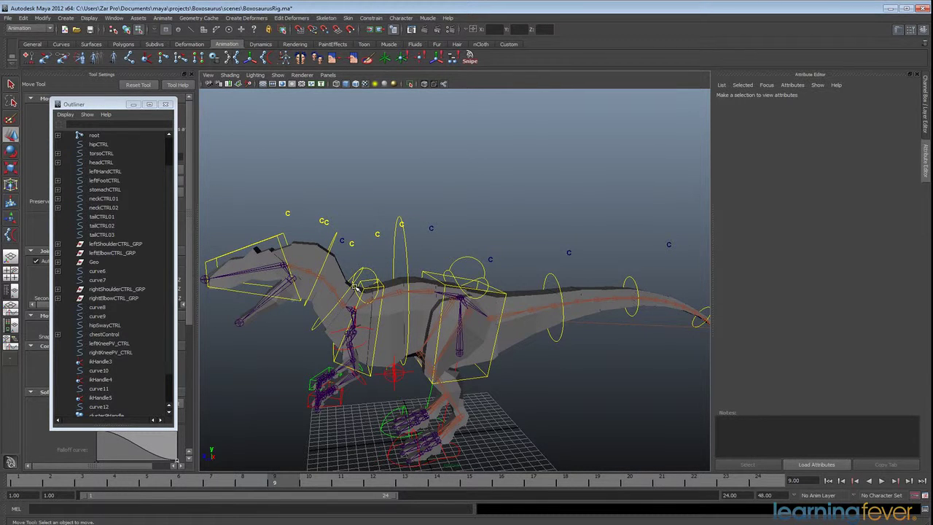
{"action": "middle_click_drag", "start_coordinate": [289, 242], "coordinate": [390, 274], "text": "alt"}
{"action": "left_click", "coordinate": [389, 272]}
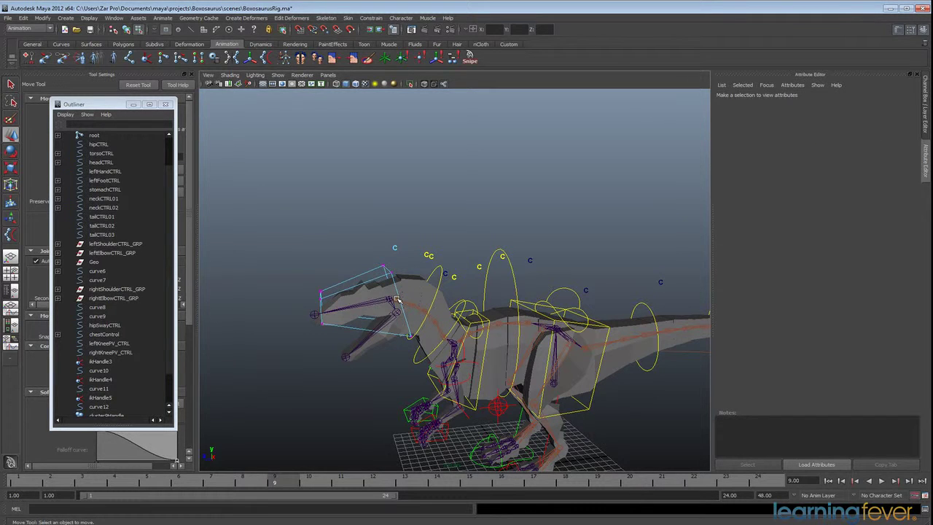
{"action": "left_click", "coordinate": [397, 299]}
{"action": "left_click", "coordinate": [926, 109]}
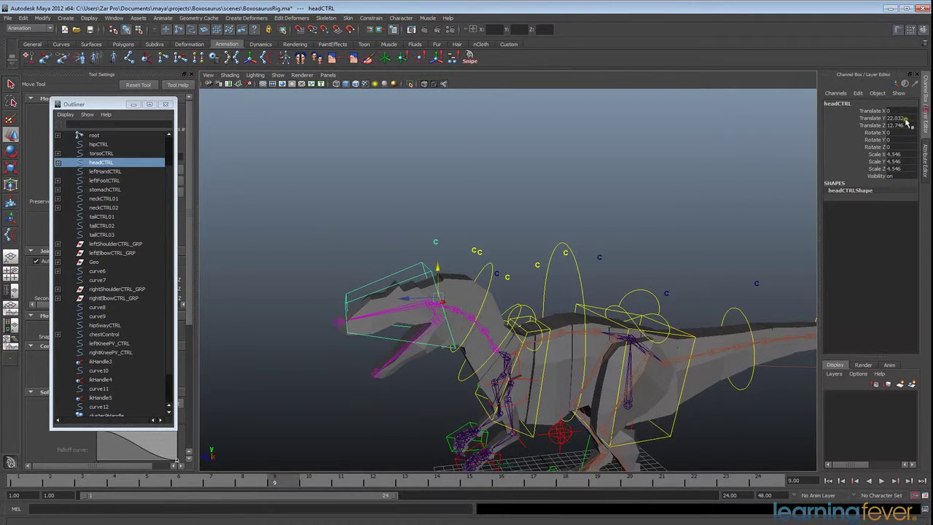
{"action": "left_click_drag", "start_coordinate": [481, 301], "coordinate": [417, 286], "text": "alt"}
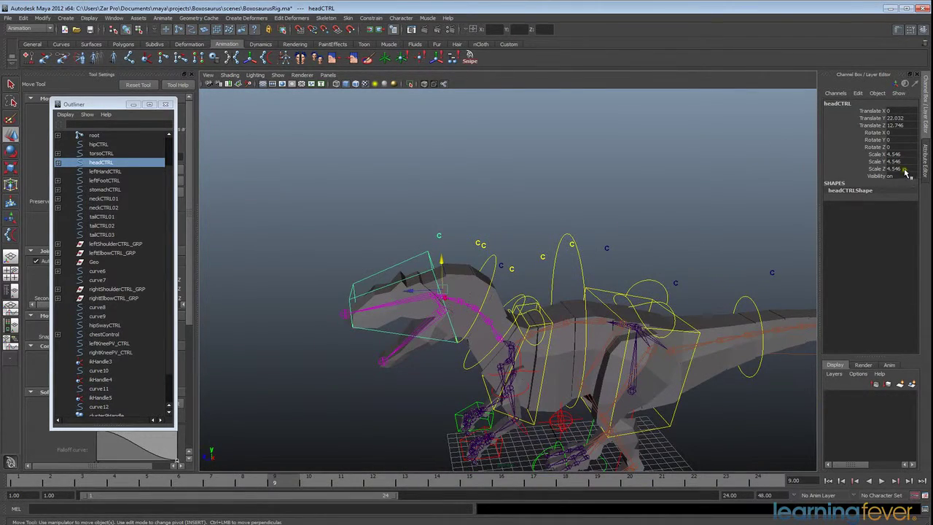
{"action": "left_click", "coordinate": [493, 271]}
{"action": "left_click", "coordinate": [584, 267]}
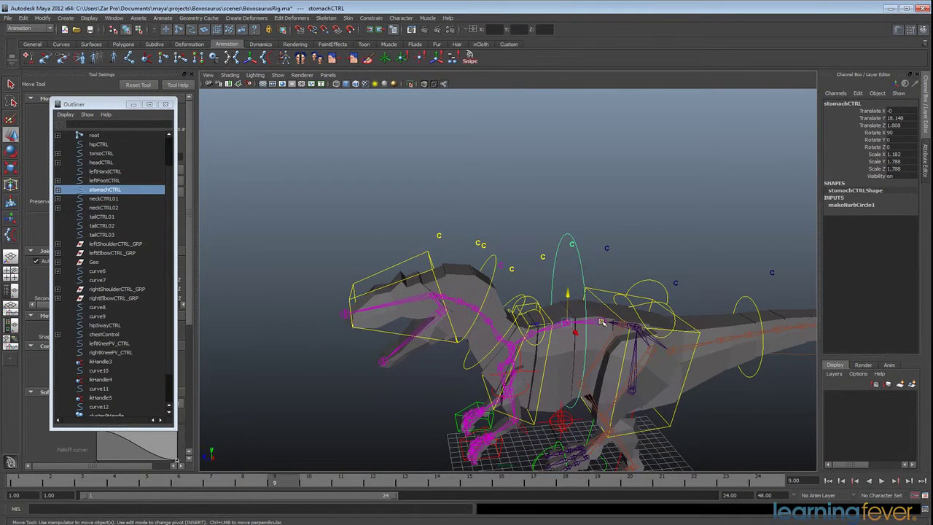
{"action": "left_click_drag", "start_coordinate": [636, 327], "coordinate": [587, 344], "text": "alt"}
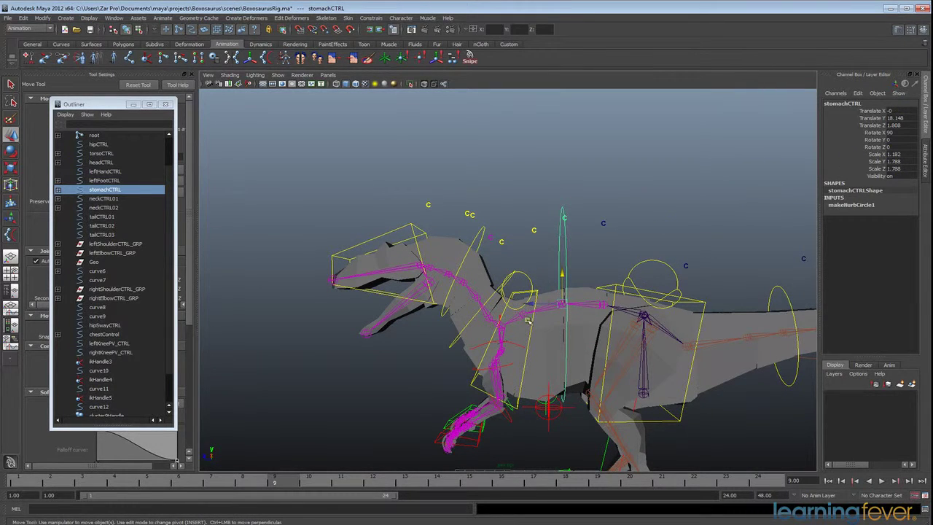
{"action": "left_click", "coordinate": [631, 275]}
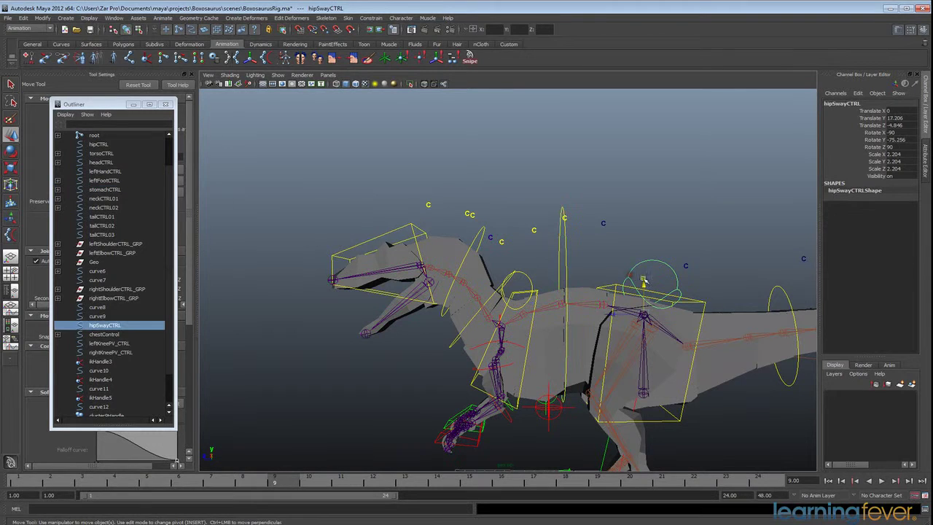
{"action": "left_click", "coordinate": [698, 302]}
{"action": "middle_click_drag", "start_coordinate": [610, 249], "coordinate": [511, 291], "text": "alt"}
{"action": "left_click_drag", "start_coordinate": [511, 290], "coordinate": [470, 292], "text": "alt"}
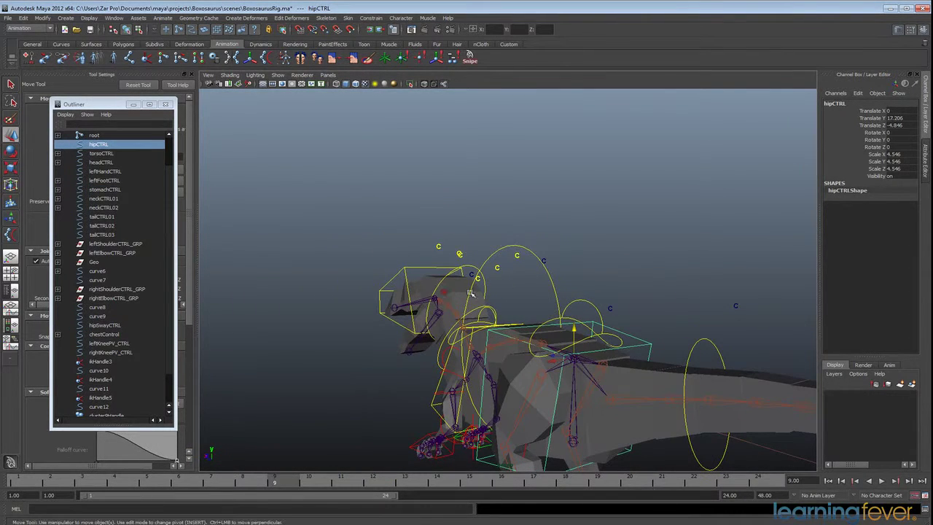
Step: Unparent cluster7Handle, cluster6Handle and cluster5Handle from the controls along the stomach and chest
{"action": "left_click", "coordinate": [516, 254]}
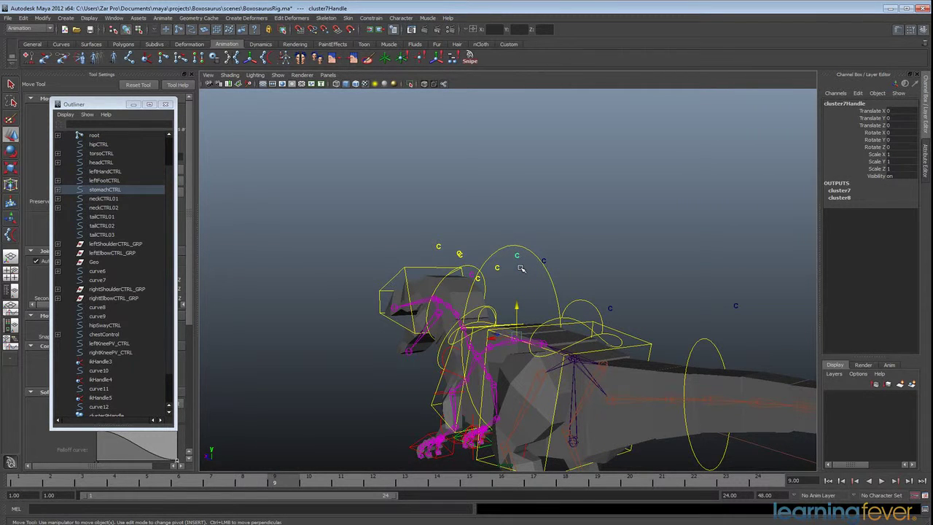
{"action": "key", "text": "shift+p"}
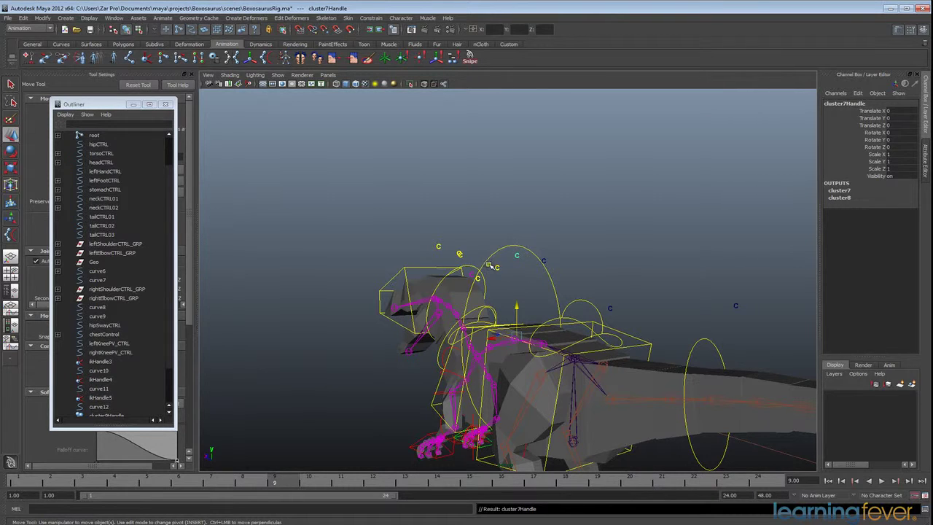
{"action": "left_click", "coordinate": [496, 268]}
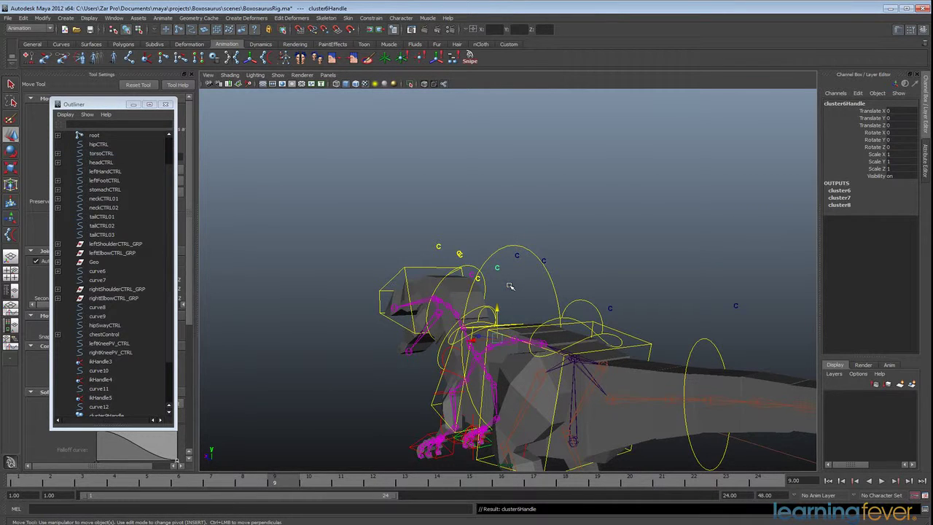
{"action": "left_click_drag", "start_coordinate": [495, 288], "coordinate": [525, 280], "text": "alt"}
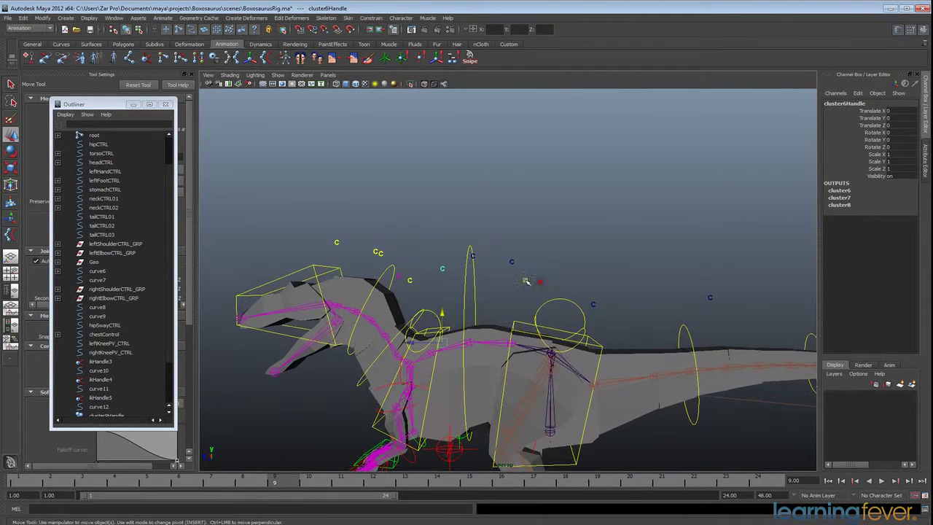
{"action": "left_click", "coordinate": [410, 282], "text": "shift"}
{"action": "left_click", "coordinate": [416, 289]}
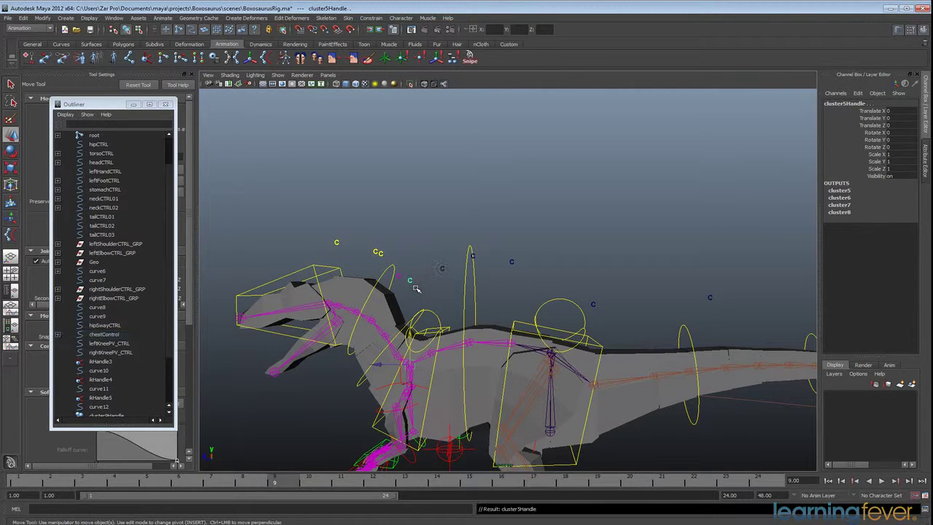
Step: Unparent cluster1Handle, cluster2Handle and cluster4Handle from the head and neck controls
{"action": "left_click", "coordinate": [386, 255]}
{"action": "key", "text": "shift+p"}
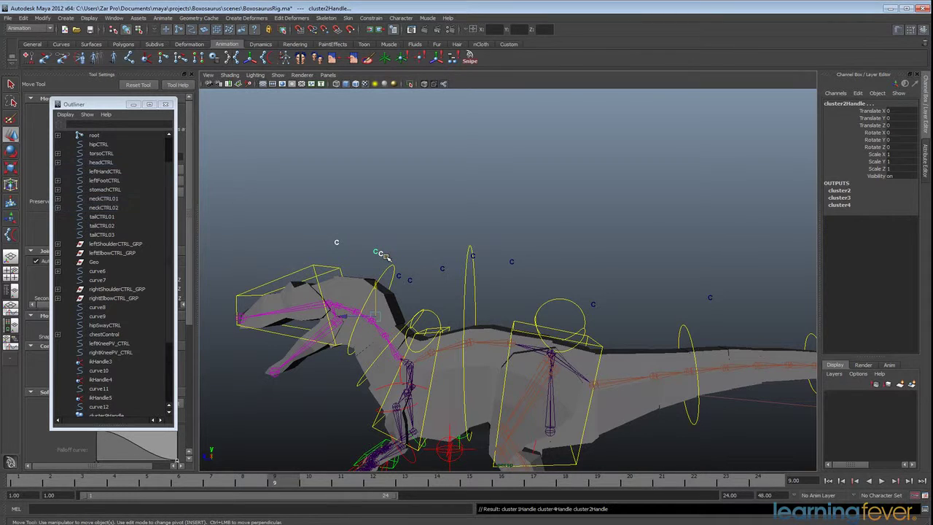
{"action": "left_click", "coordinate": [399, 257]}
{"action": "left_click_drag", "start_coordinate": [425, 257], "coordinate": [436, 305], "text": "alt"}
Step: Delete the construction history of the head, both neck, chest, stomach, hip, hip sway, three tail and torso controls together
{"action": "left_click", "coordinate": [296, 277]}
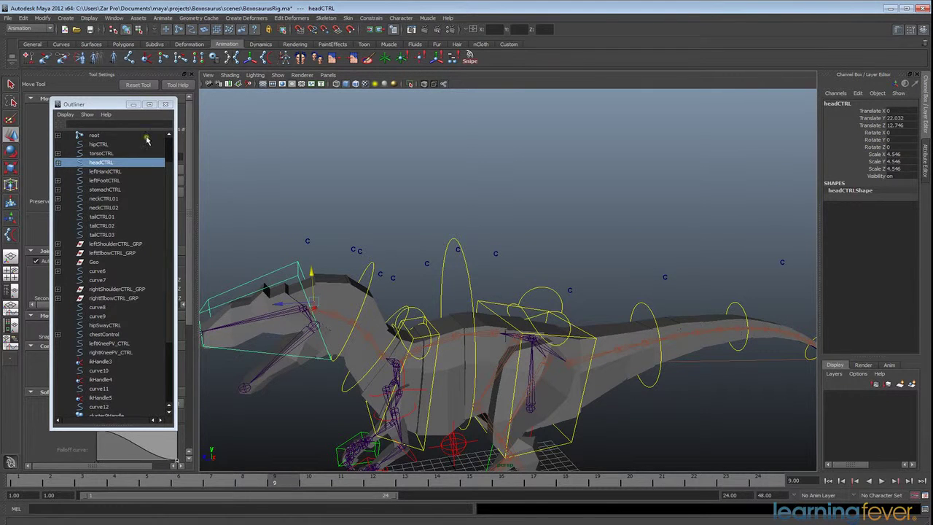
{"action": "left_click", "coordinate": [370, 280], "text": "shift"}
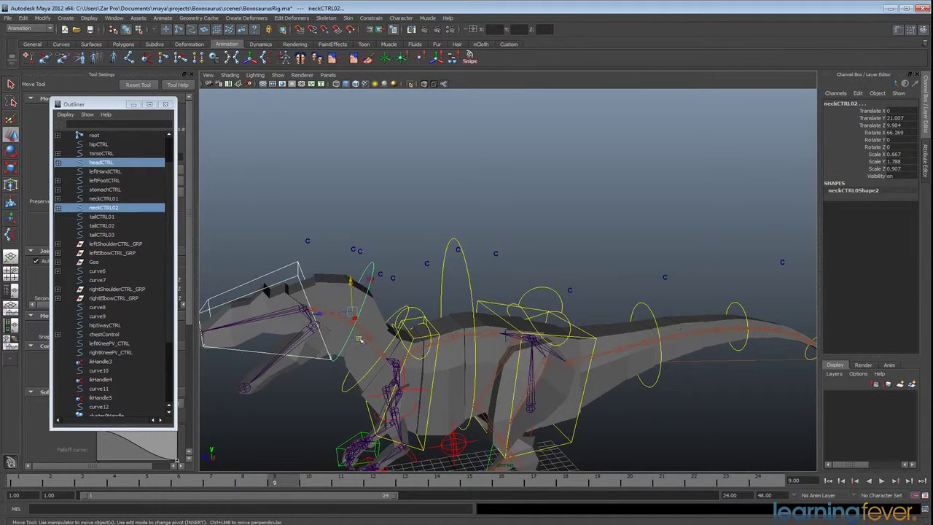
{"action": "left_click", "coordinate": [409, 313], "text": "shift"}
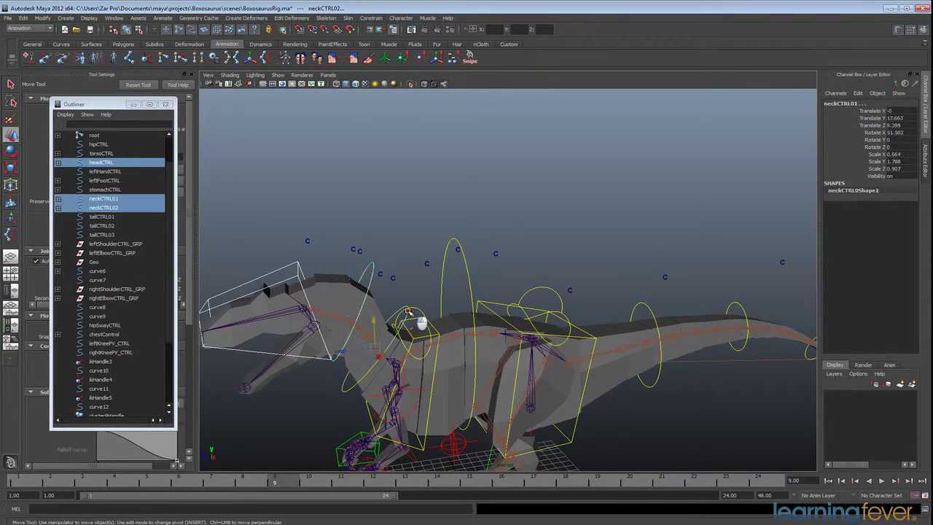
{"action": "left_click", "coordinate": [420, 313], "text": "shift"}
{"action": "left_click", "coordinate": [452, 292], "text": "shift"}
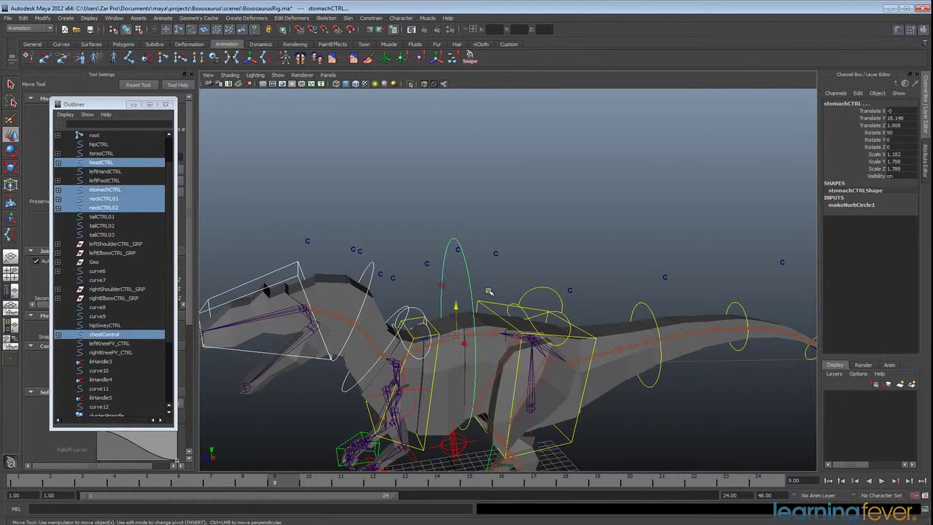
{"action": "left_click", "coordinate": [506, 311], "text": "shift"}
{"action": "left_click", "coordinate": [544, 296], "text": "shift"}
{"action": "left_click", "coordinate": [641, 301], "text": "shift"}
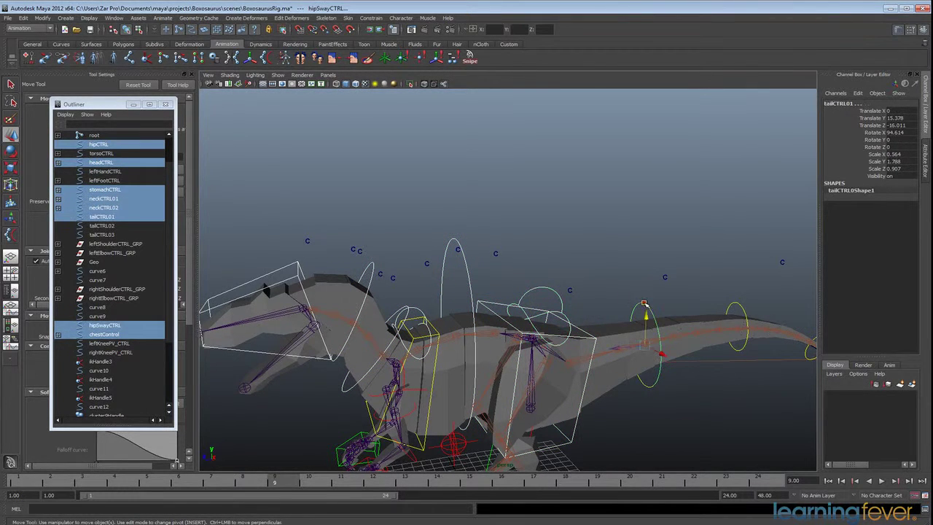
{"action": "left_click", "coordinate": [753, 318], "text": "shift"}
{"action": "middle_click_drag", "start_coordinate": [773, 371], "coordinate": [678, 355], "text": "alt"}
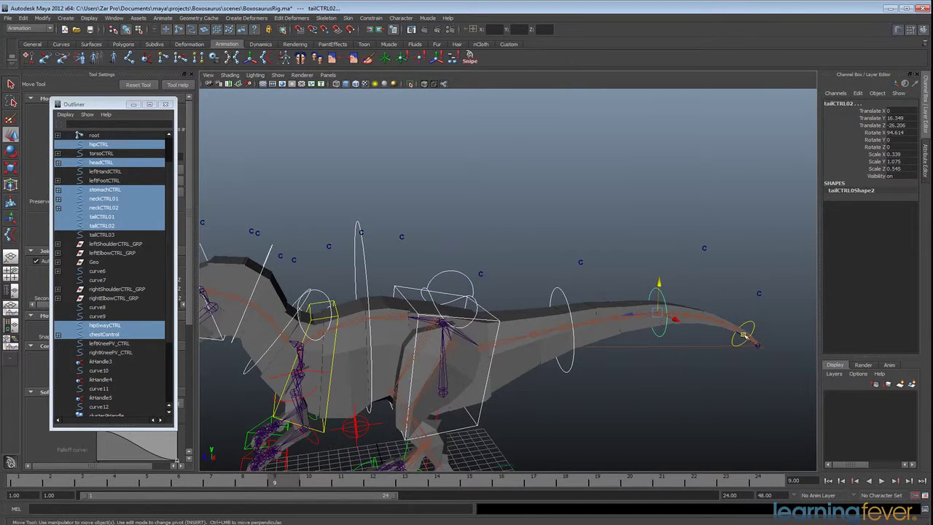
{"action": "left_click", "coordinate": [753, 324], "text": "shift"}
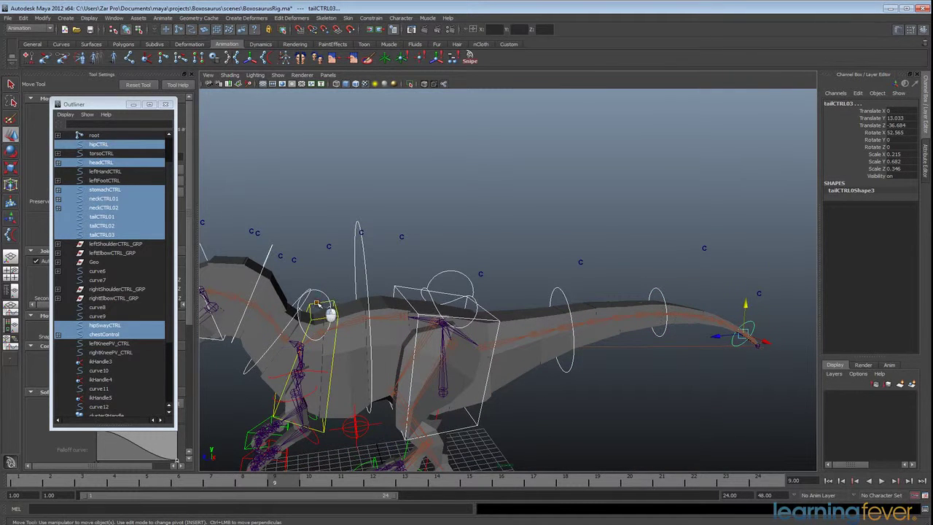
{"action": "left_click", "coordinate": [330, 302], "text": "shift"}
{"action": "left_click", "coordinate": [25, 18]}
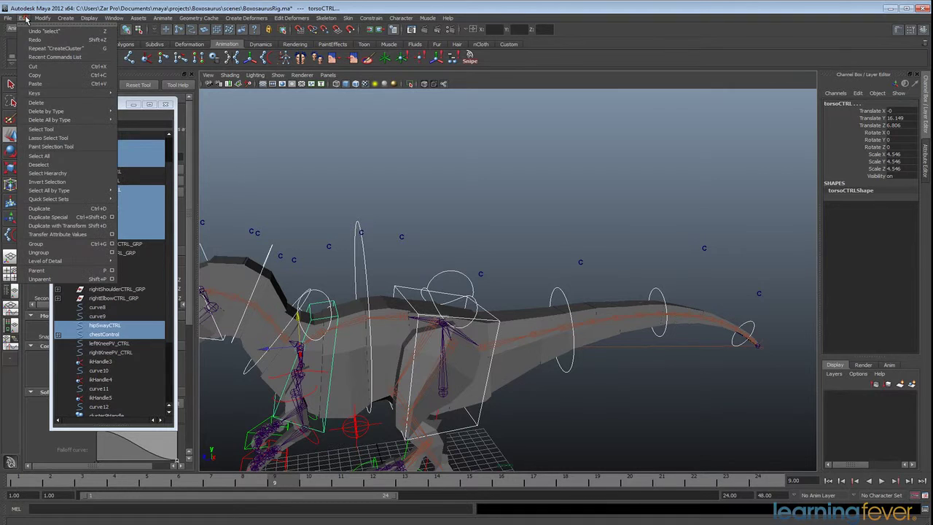
{"action": "mouse_move", "coordinate": [41, 111]}
{"action": "left_click", "coordinate": [161, 119]}
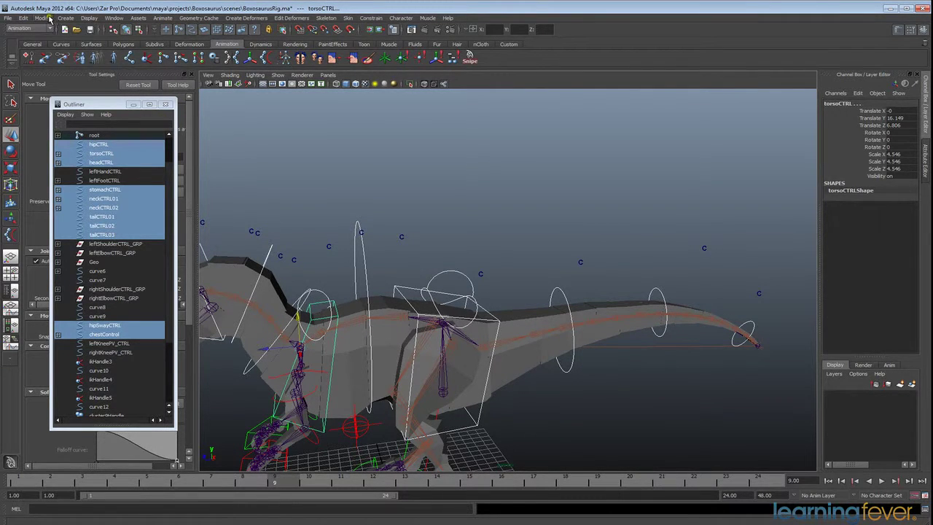
Step: Freeze the transformations of all the selected body, neck, head and tail controls
{"action": "left_click", "coordinate": [48, 18]}
{"action": "mouse_move", "coordinate": [89, 159]}
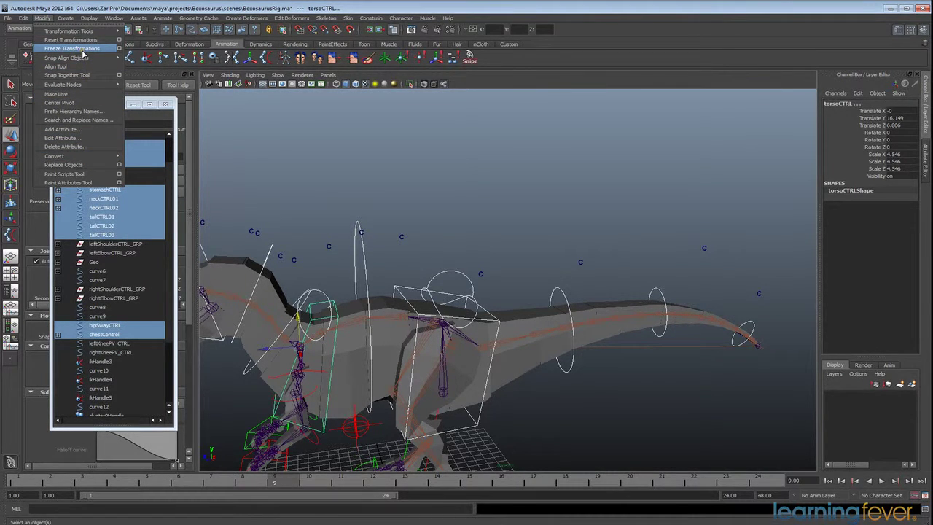
{"action": "left_click", "coordinate": [83, 51]}
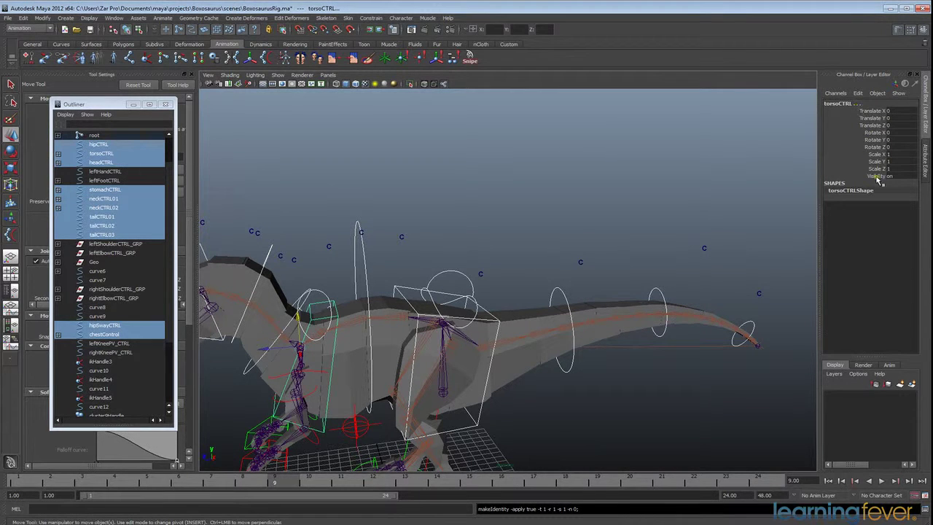
{"action": "right_click", "coordinate": [875, 140]}
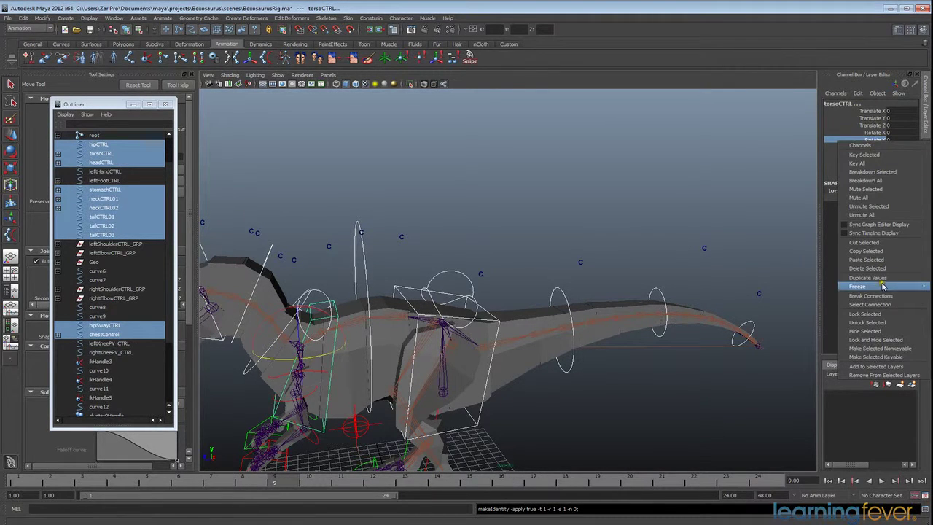
{"action": "mouse_move", "coordinate": [883, 286]}
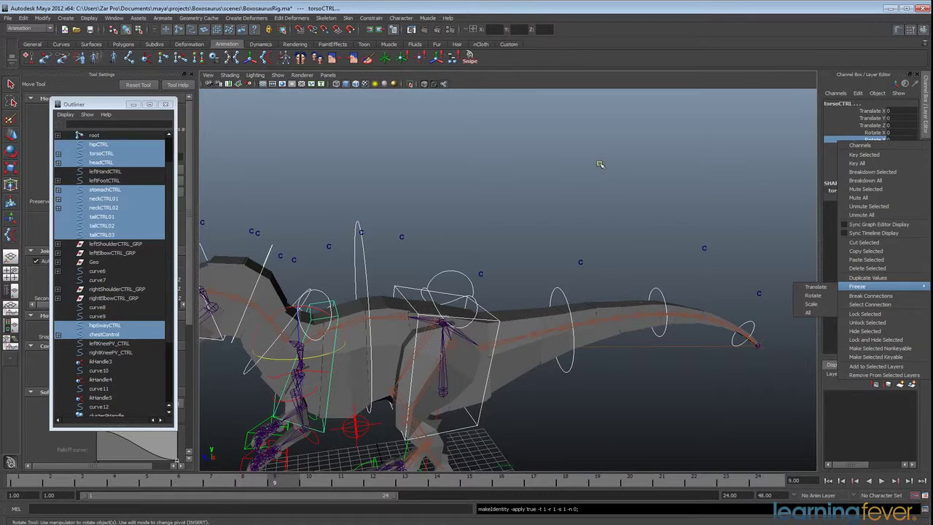
{"action": "left_click_drag", "start_coordinate": [496, 231], "coordinate": [549, 159], "text": "alt"}
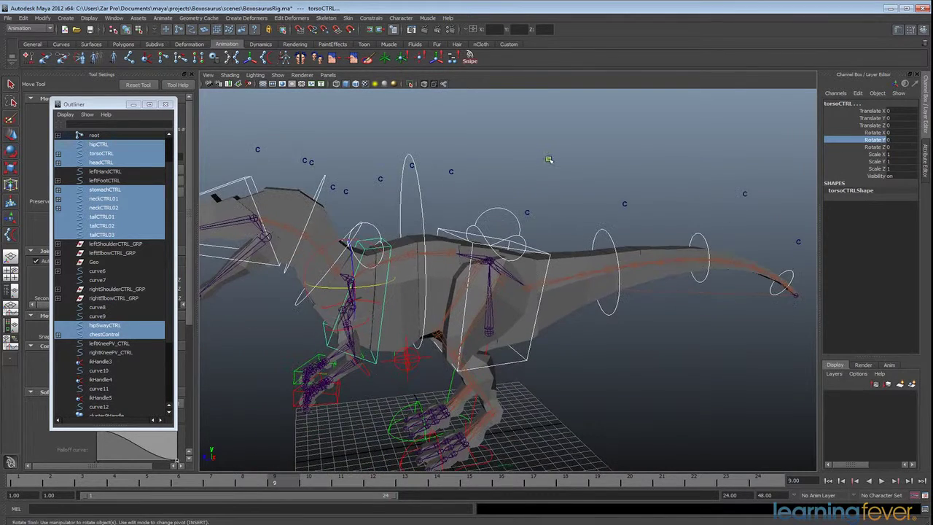
Step: Examine the transform values of the left and right knee pole-vector controls and the left elbow control
{"action": "left_click", "coordinate": [417, 357]}
{"action": "key", "text": "w"}
{"action": "left_click_drag", "start_coordinate": [426, 364], "coordinate": [463, 316], "text": "alt"}
{"action": "left_click", "coordinate": [440, 324], "text": "shift"}
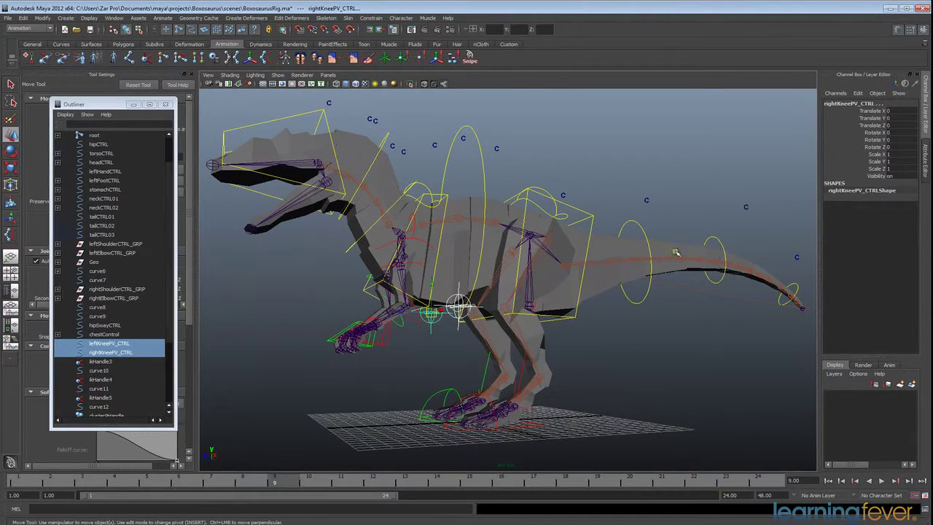
{"action": "left_click_drag", "start_coordinate": [449, 296], "coordinate": [499, 350], "text": "alt"}
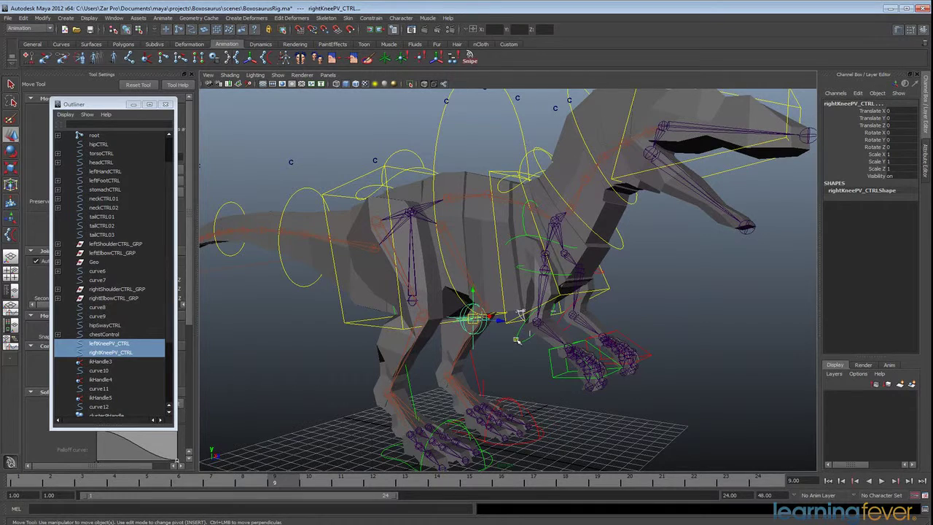
{"action": "left_click", "coordinate": [474, 345]}
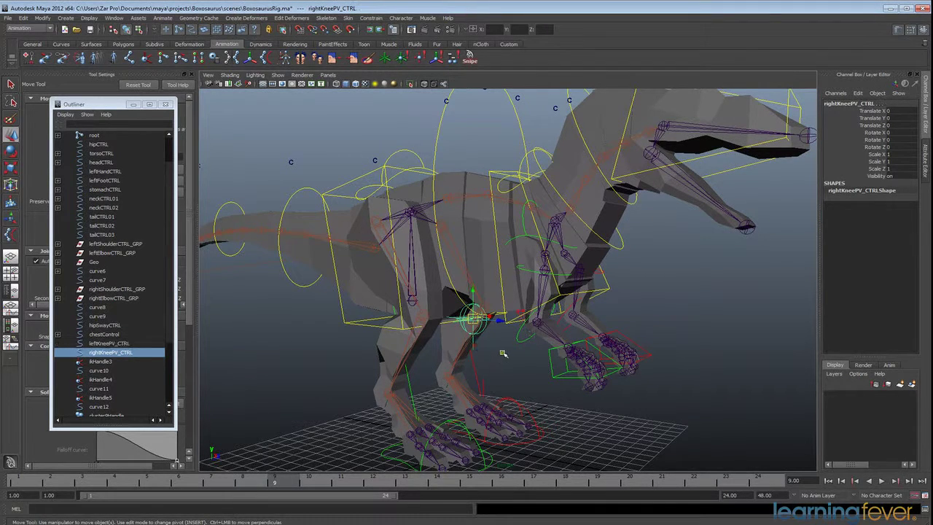
{"action": "left_click_drag", "start_coordinate": [770, 316], "coordinate": [500, 400], "text": "alt"}
{"action": "left_click", "coordinate": [501, 400]}
{"action": "left_click_drag", "start_coordinate": [630, 345], "coordinate": [440, 353], "text": "alt"}
{"action": "left_click", "coordinate": [442, 339]}
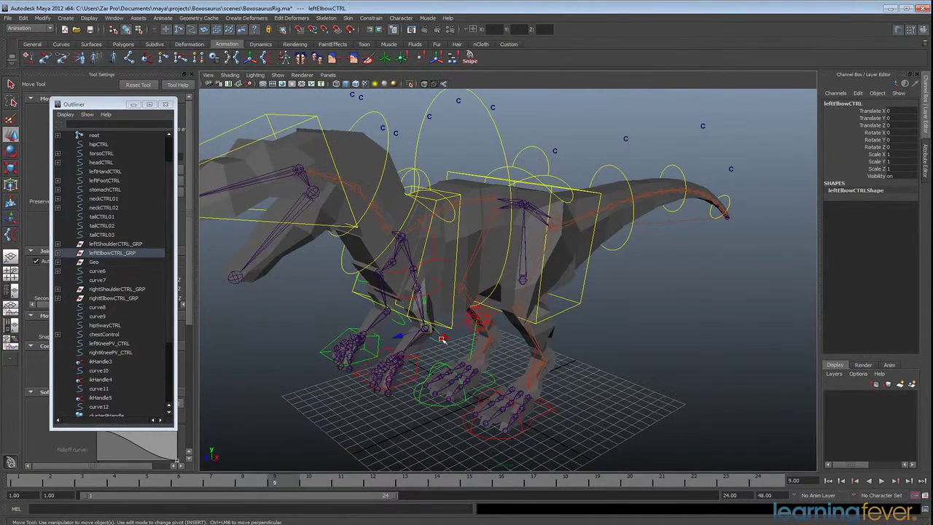
Step: Delete the construction history of the left shoulder control
{"action": "left_click", "coordinate": [438, 285]}
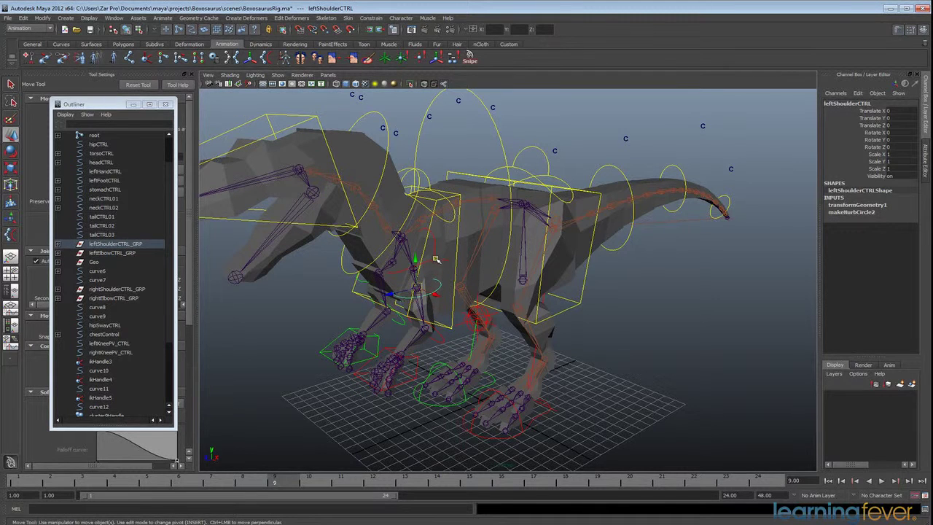
{"action": "left_click", "coordinate": [435, 260]}
{"action": "left_click", "coordinate": [440, 290]}
{"action": "left_click", "coordinate": [24, 17]}
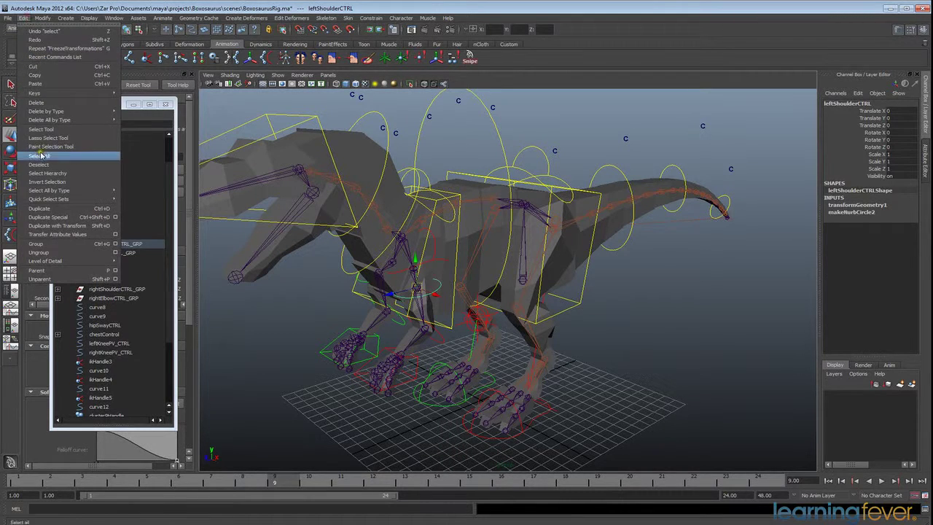
{"action": "mouse_move", "coordinate": [73, 111]}
{"action": "left_click", "coordinate": [140, 116]}
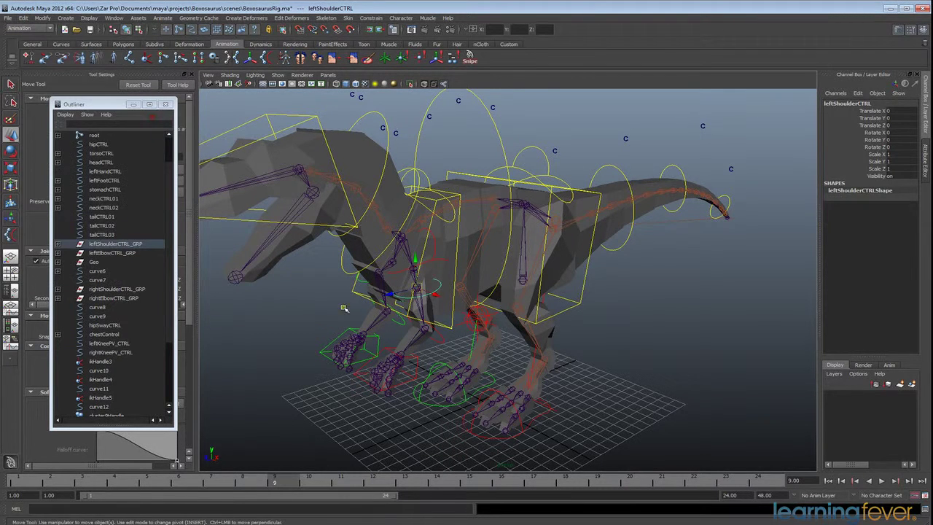
Step: Freeze the transformations of leftHandCTRL, curve8 on the upper arm and leftFootCTRL together
{"action": "left_click", "coordinate": [418, 366]}
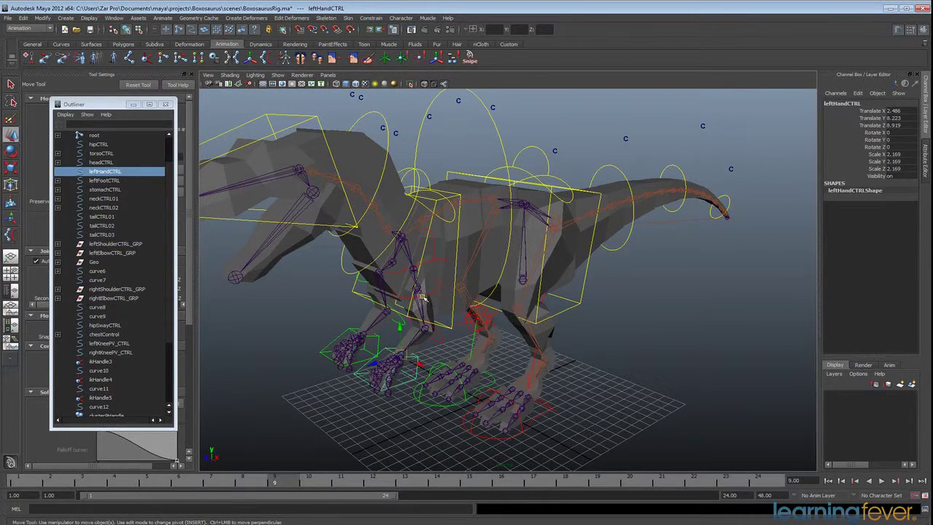
{"action": "left_click", "coordinate": [435, 262], "text": "shift"}
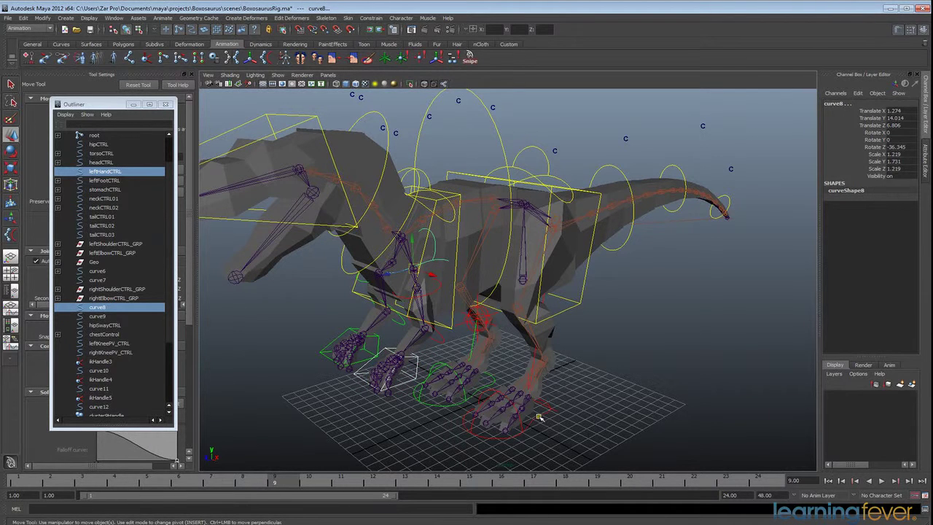
{"action": "left_click", "coordinate": [540, 417], "text": "shift"}
{"action": "left_click", "coordinate": [868, 139]}
{"action": "right_click", "coordinate": [869, 139]}
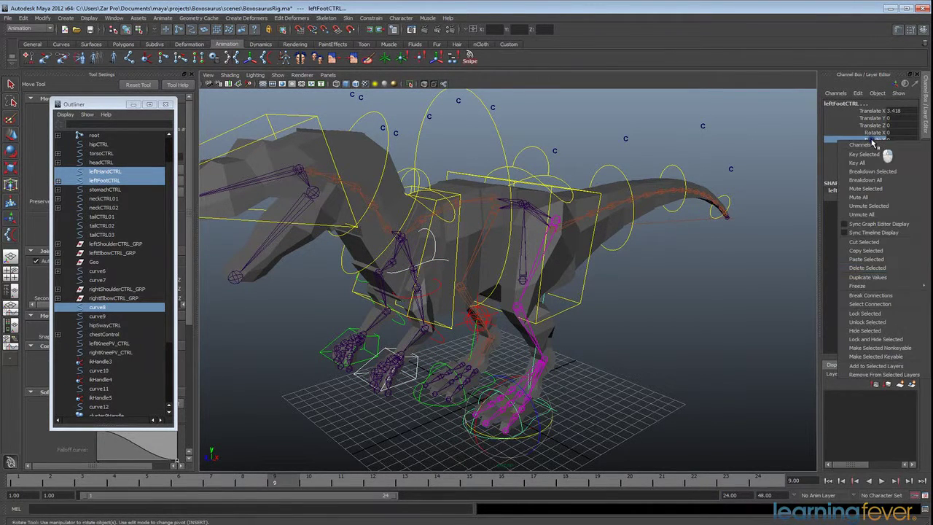
{"action": "mouse_move", "coordinate": [894, 285]}
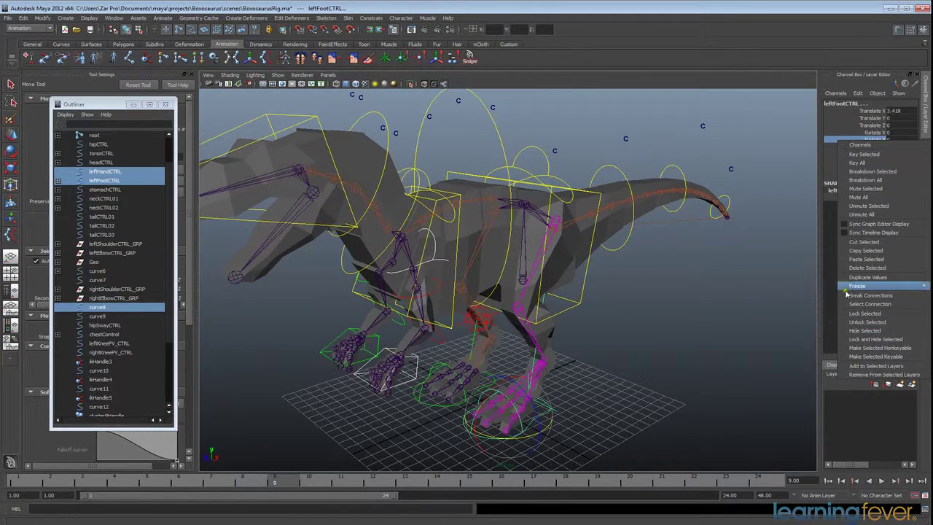
{"action": "left_click", "coordinate": [817, 312]}
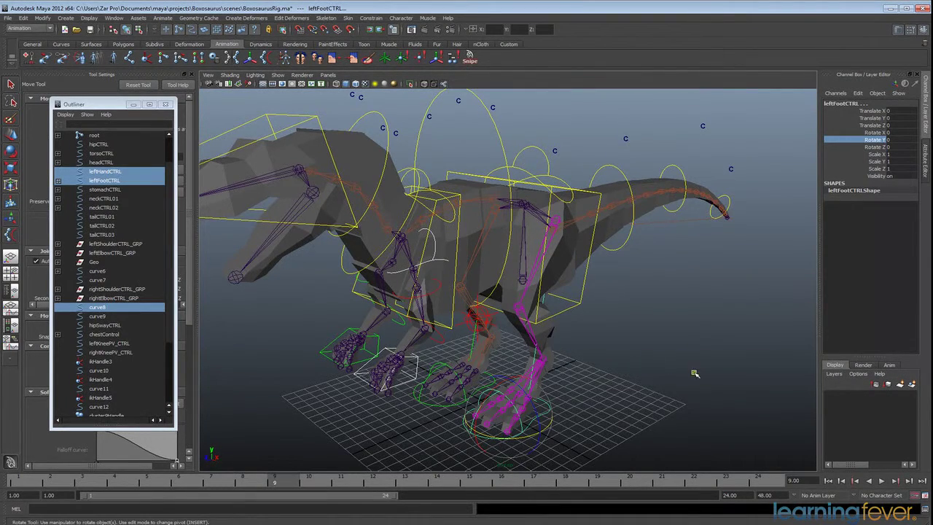
Step: Parent cluster1Handle above the head to headCTRL
{"action": "left_click_drag", "start_coordinate": [695, 373], "coordinate": [595, 415], "text": "alt"}
{"action": "left_click_drag", "start_coordinate": [641, 336], "coordinate": [606, 315], "text": "alt"}
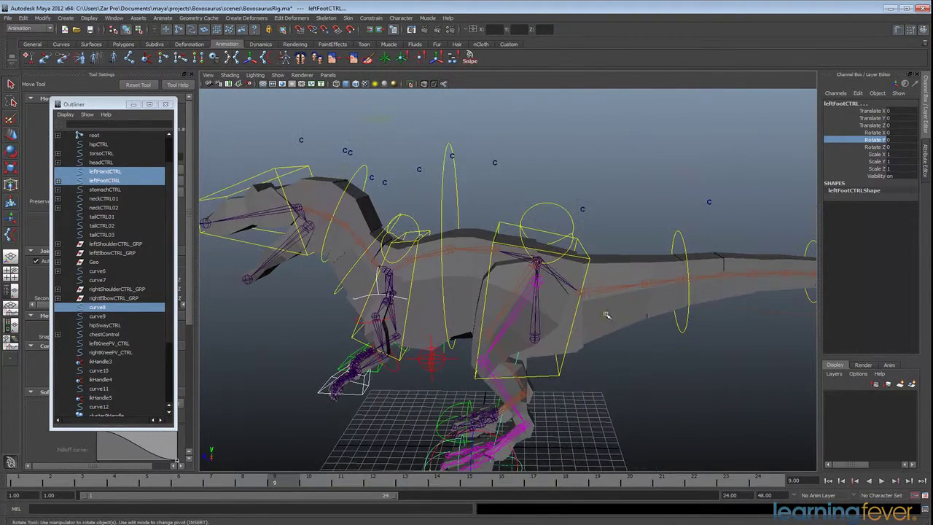
{"action": "left_click", "coordinate": [562, 208]}
{"action": "key", "text": "w"}
{"action": "left_click", "coordinate": [555, 376]}
{"action": "left_click_drag", "start_coordinate": [591, 412], "coordinate": [583, 328], "text": "alt"}
{"action": "left_click", "coordinate": [511, 398]}
{"action": "middle_click_drag", "start_coordinate": [500, 321], "coordinate": [594, 428], "text": "alt"}
{"action": "middle_click_drag", "start_coordinate": [460, 248], "coordinate": [535, 350], "text": "alt"}
{"action": "scroll", "coordinate": [517, 347], "scroll_direction": "up", "scroll_amount": 5}
{"action": "left_click", "coordinate": [443, 300]}
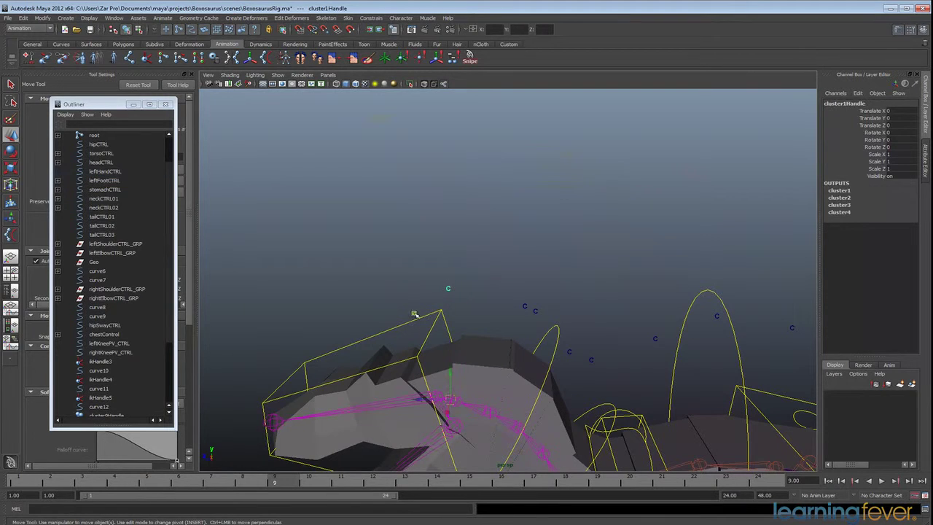
{"action": "key", "text": "p"}
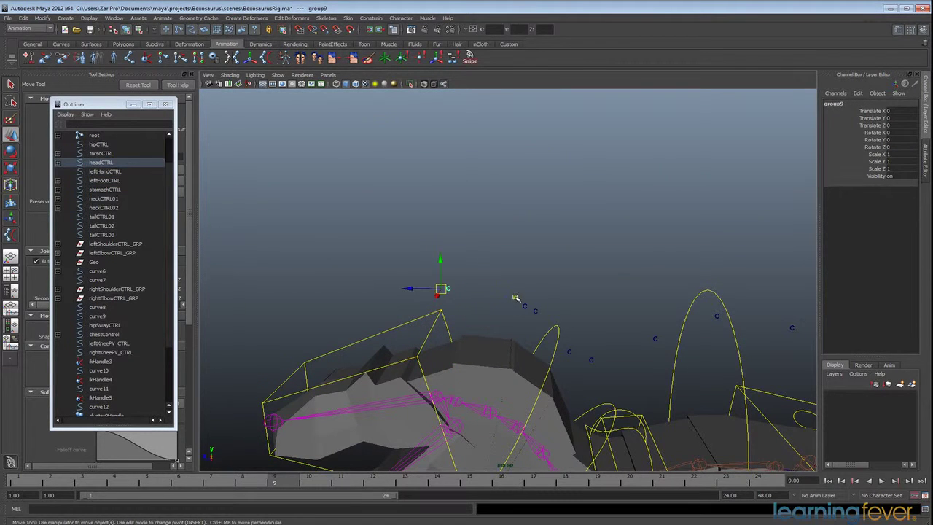
Step: Parent the next cluster behind the head to neckCTRL02 and cluster4Handle to neckCTRL01
{"action": "left_click", "coordinate": [526, 311]}
{"action": "left_click", "coordinate": [558, 329]}
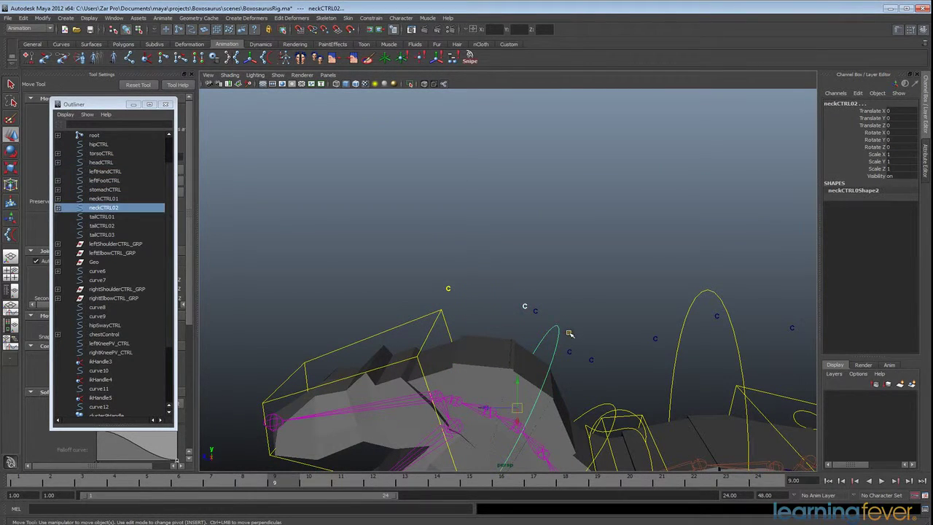
{"action": "key", "text": "p"}
{"action": "left_click", "coordinate": [536, 313]}
{"action": "middle_click_drag", "start_coordinate": [617, 370], "coordinate": [576, 269], "text": "alt"}
{"action": "left_click_drag", "start_coordinate": [576, 267], "coordinate": [556, 292], "text": "alt"}
{"action": "key", "text": "ctrl+g"}
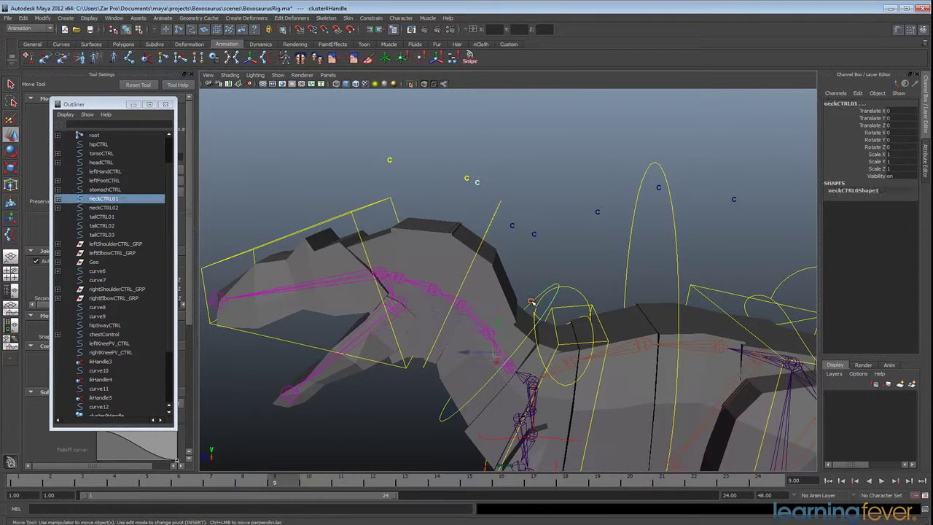
Step: Parent cluster3Handle to the skeleton joint at the base of the neck
{"action": "left_click", "coordinate": [511, 225]}
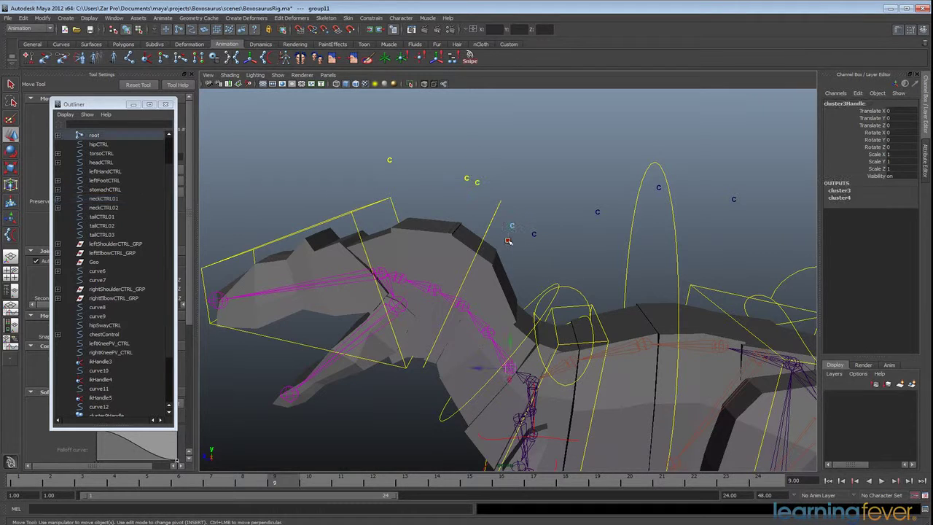
{"action": "left_click", "coordinate": [532, 376]}
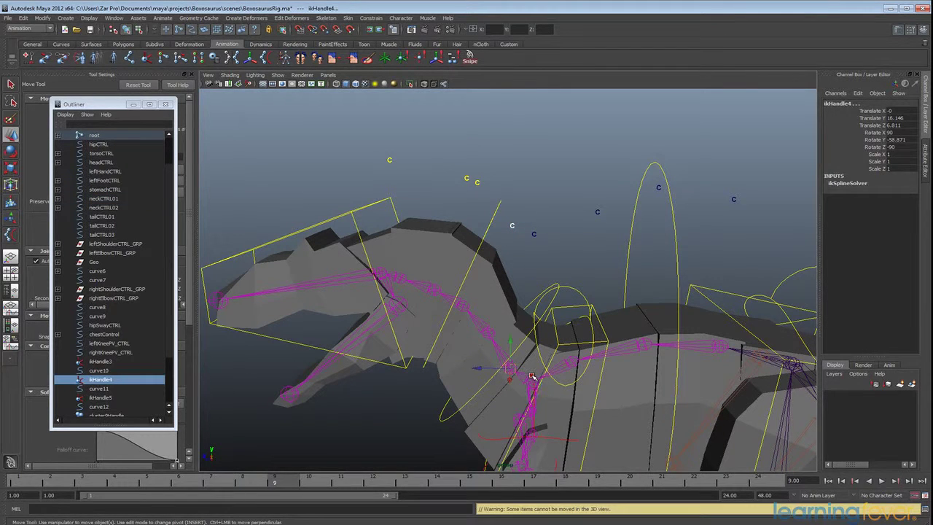
{"action": "key", "text": "ctrl+z"}
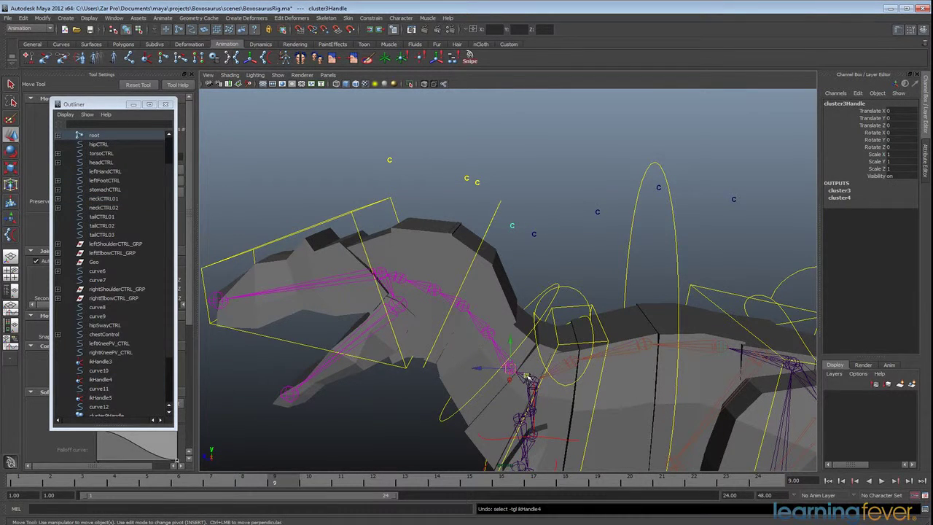
{"action": "left_click", "coordinate": [527, 377]}
{"action": "middle_click_drag", "start_coordinate": [560, 386], "coordinate": [581, 331], "text": "alt"}
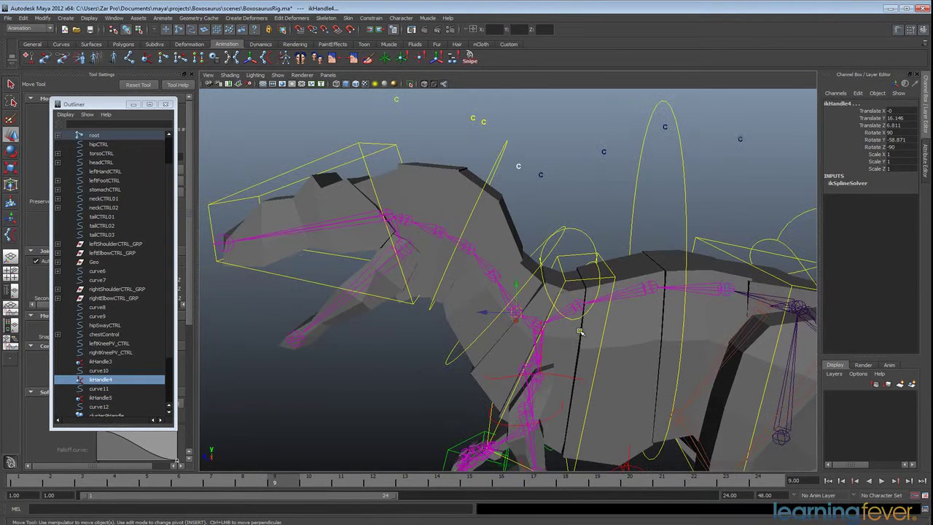
{"action": "left_click", "coordinate": [531, 321]}
{"action": "key", "text": "ctrl+g"}
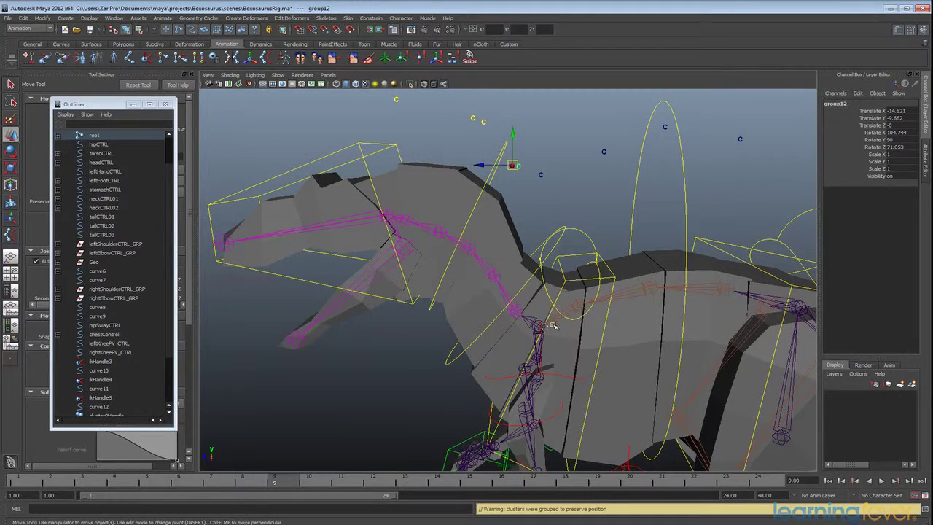
Step: Parent cluster5Handle to chestControl and cluster6Handle to torsoCTRL
{"action": "left_click", "coordinate": [538, 171]}
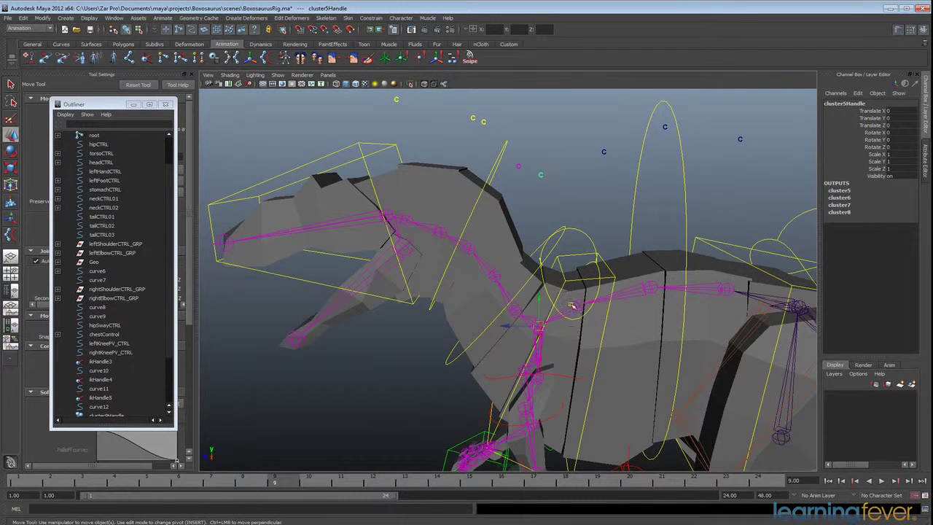
{"action": "left_click", "coordinate": [580, 230]}
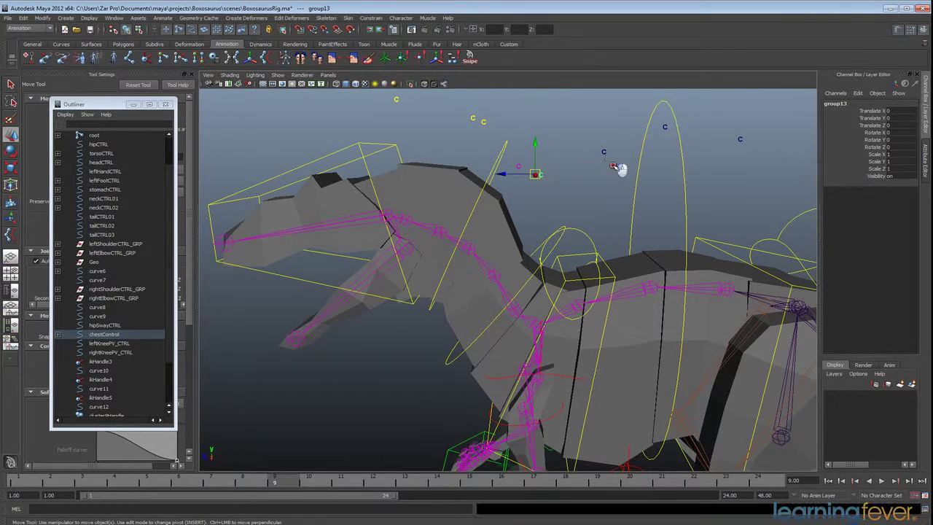
{"action": "left_click", "coordinate": [621, 175]}
{"action": "left_click", "coordinate": [613, 272]}
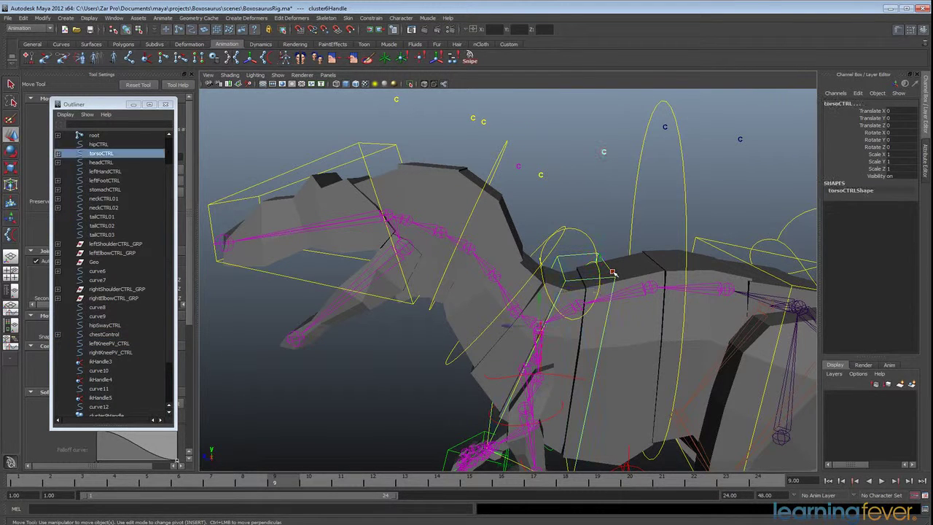
{"action": "key", "text": "p"}
Step: Parent the cluster above the middle of the back to stomachCTRL
{"action": "left_click", "coordinate": [666, 128]}
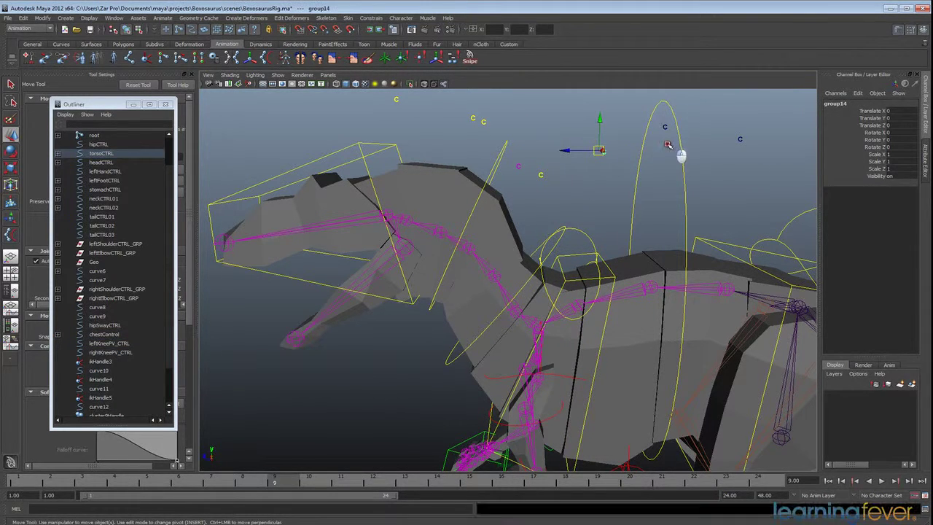
{"action": "left_click", "coordinate": [682, 183], "text": "shift"}
{"action": "key", "text": "p"}
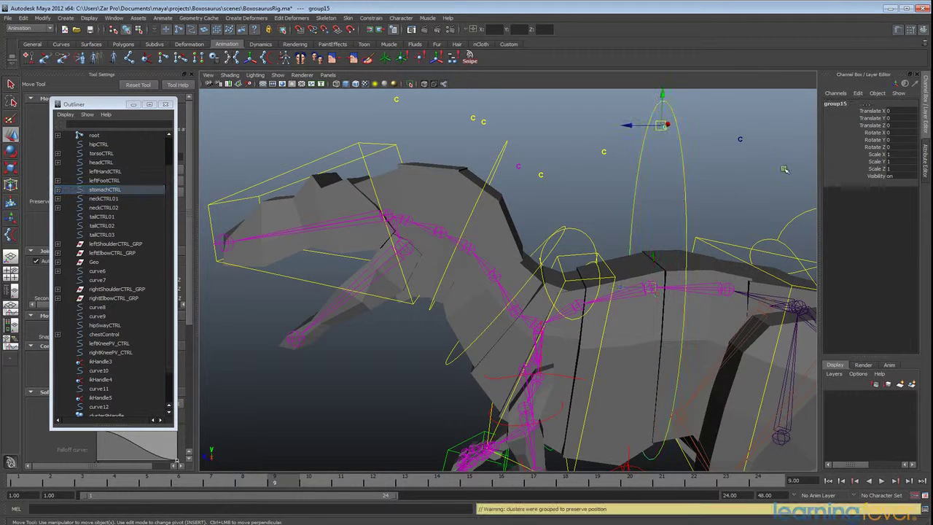
Step: Parent cluster8Handle at the end of the spine and cluster9Handle at the tail base to the hip skeleton joint
{"action": "left_click", "coordinate": [740, 137]}
{"action": "middle_click_drag", "start_coordinate": [752, 154], "coordinate": [613, 140], "text": "alt"}
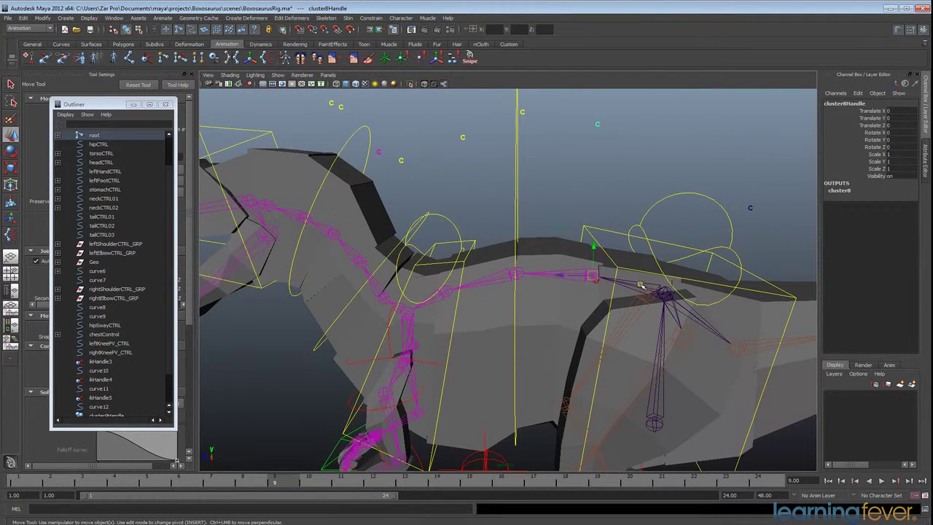
{"action": "left_click", "coordinate": [640, 285]}
{"action": "key", "text": "ctrl+g"}
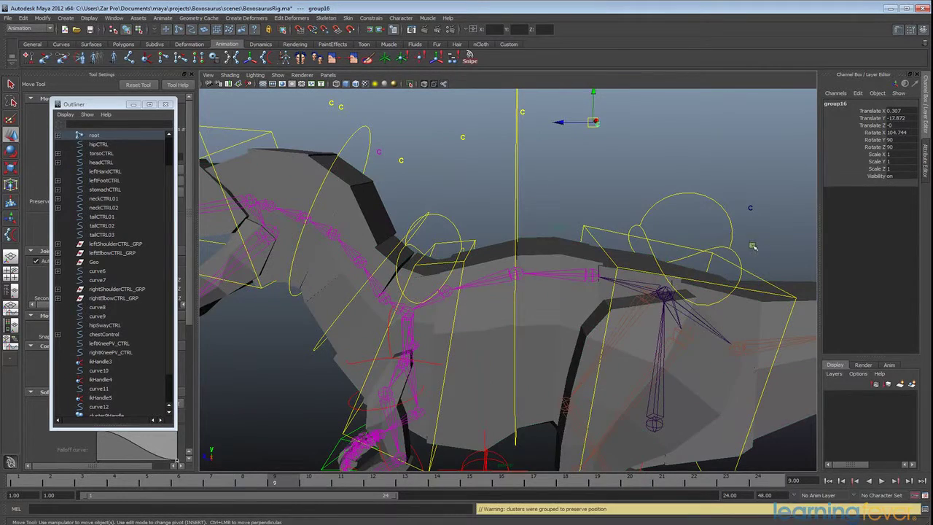
{"action": "left_click_drag", "start_coordinate": [766, 255], "coordinate": [609, 192], "text": "alt"}
{"action": "left_click", "coordinate": [591, 197]}
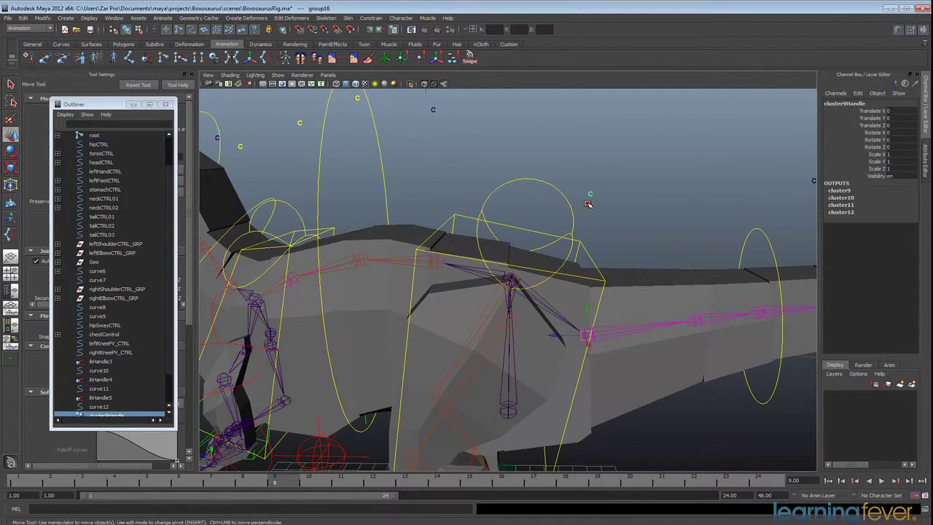
{"action": "left_click", "coordinate": [551, 311], "text": "shift"}
{"action": "key", "text": "ctrl+g"}
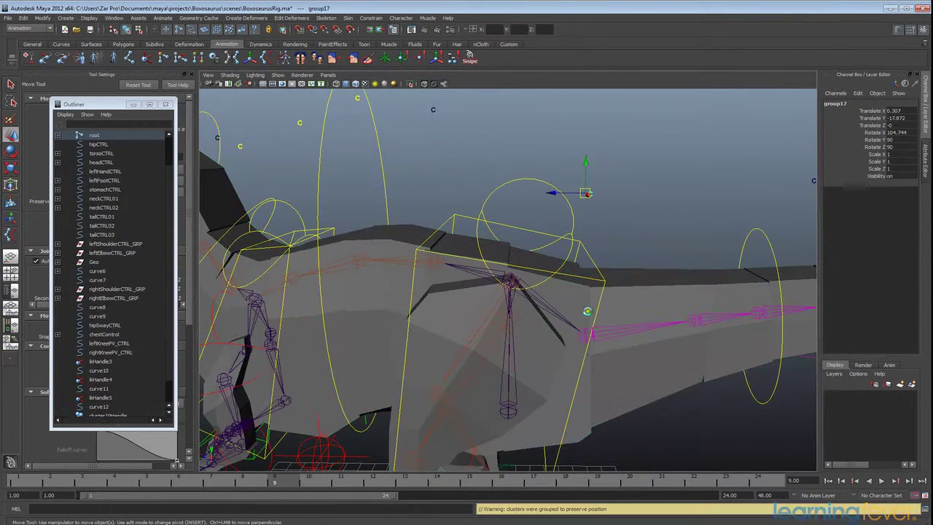
Step: Parent cluster10Handle to tailCTRL01 and cluster11Handle to tailCTRL02
{"action": "left_click_drag", "start_coordinate": [738, 277], "coordinate": [589, 233], "text": "alt"}
{"action": "left_click", "coordinate": [581, 199]}
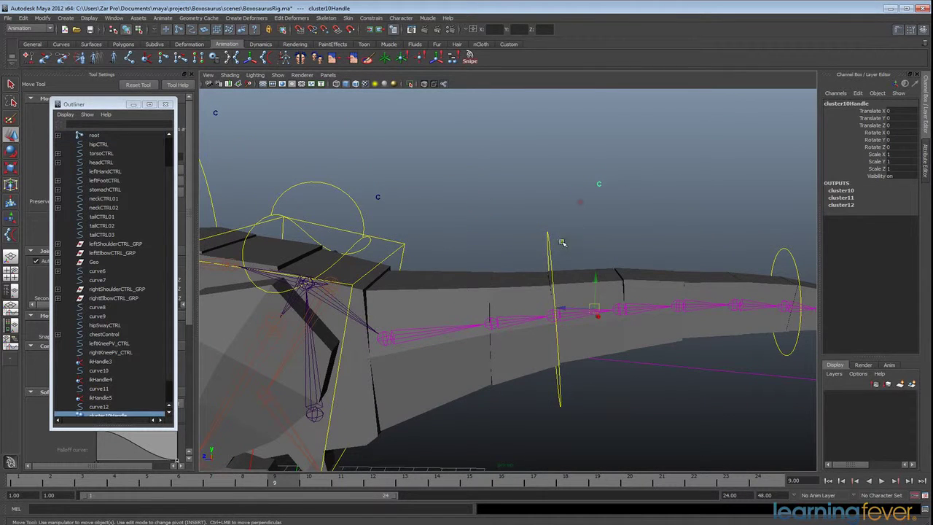
{"action": "left_click", "coordinate": [545, 255]}
{"action": "key", "text": "ctrl+g"}
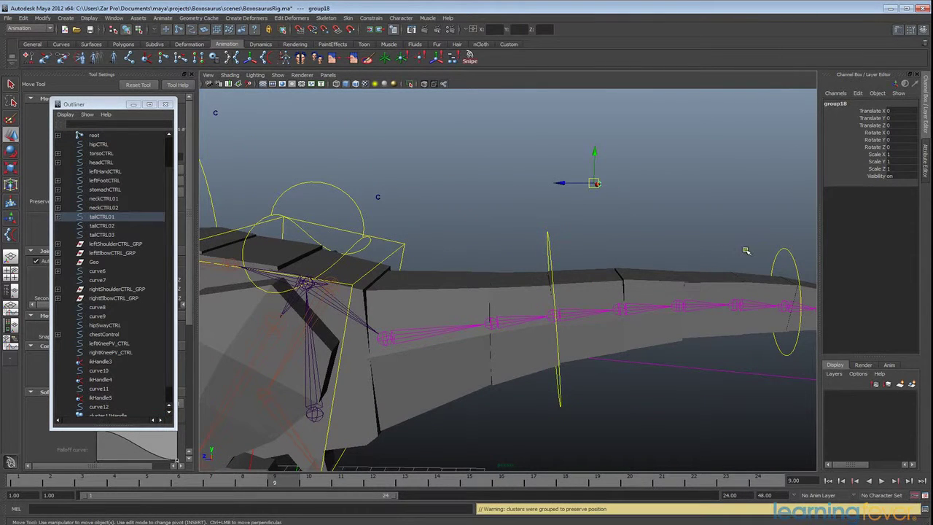
{"action": "left_click_drag", "start_coordinate": [746, 250], "coordinate": [680, 208], "text": "alt"}
{"action": "left_click", "coordinate": [674, 175]}
{"action": "left_click", "coordinate": [573, 245]}
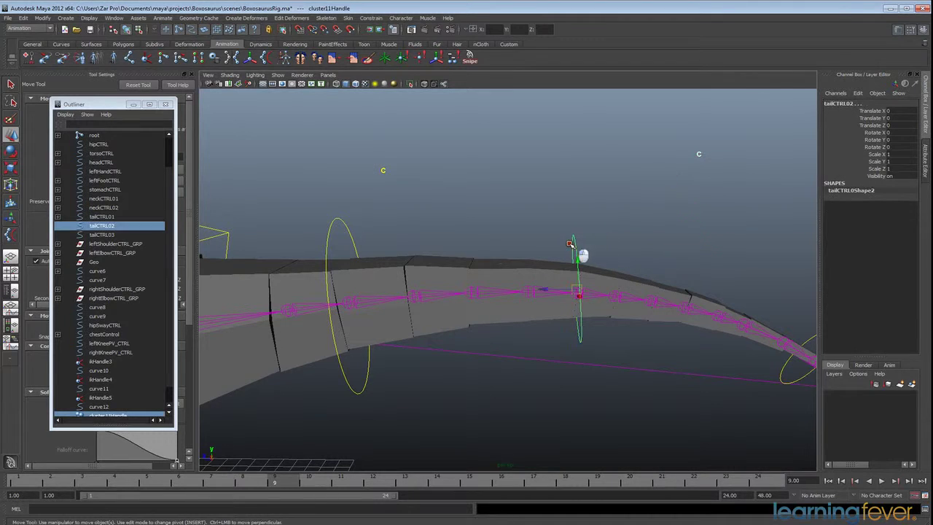
{"action": "key", "text": "ctrl+g"}
Step: Parent the last cluster at the tail tip to tailCTRL03
{"action": "left_click_drag", "start_coordinate": [722, 287], "coordinate": [514, 258], "text": "alt"}
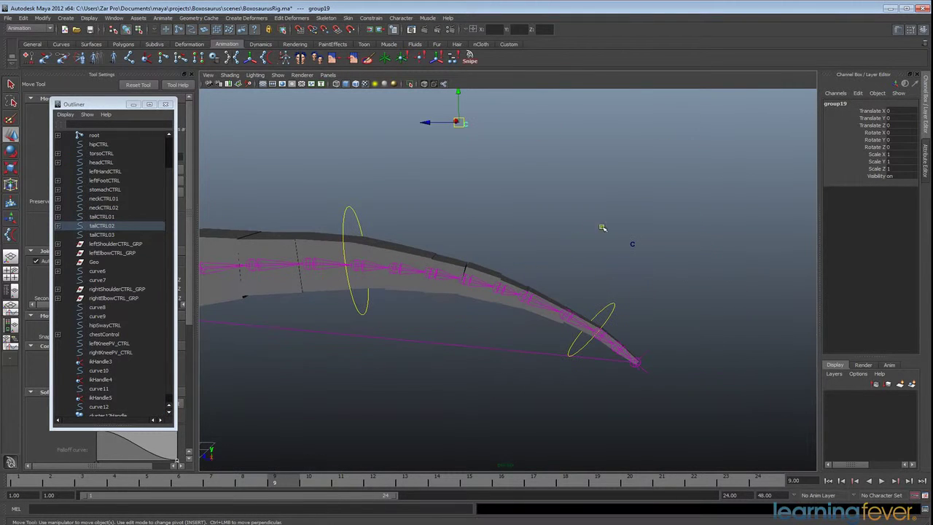
{"action": "left_click_drag", "start_coordinate": [646, 226], "coordinate": [609, 281]}
{"action": "left_click", "coordinate": [596, 315]}
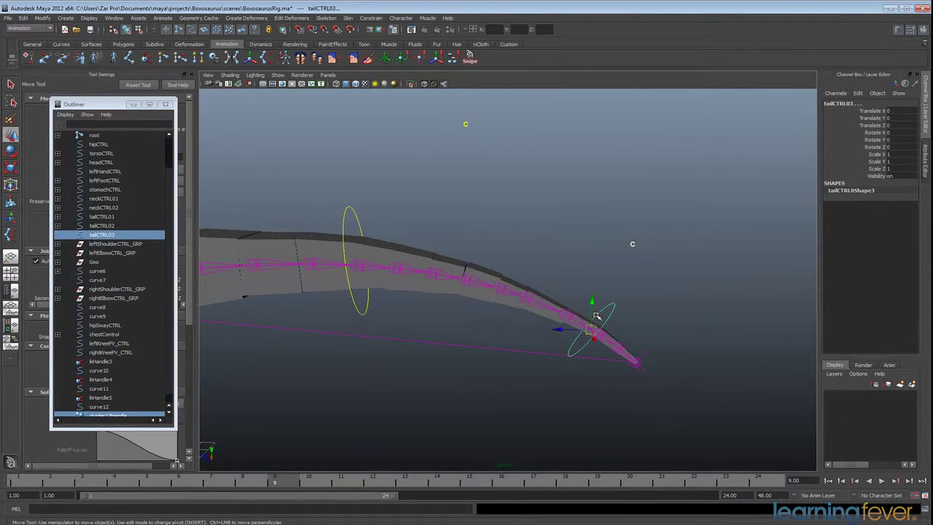
{"action": "key", "text": "p"}
Step: Review the clusters along the whole dinosaur rig, selecting cluster1Handle and headCTRL to check the head
{"action": "scroll", "coordinate": [515, 233], "scroll_direction": "down", "scroll_amount": 5}
{"action": "middle_click_drag", "start_coordinate": [351, 241], "coordinate": [572, 252], "text": "alt"}
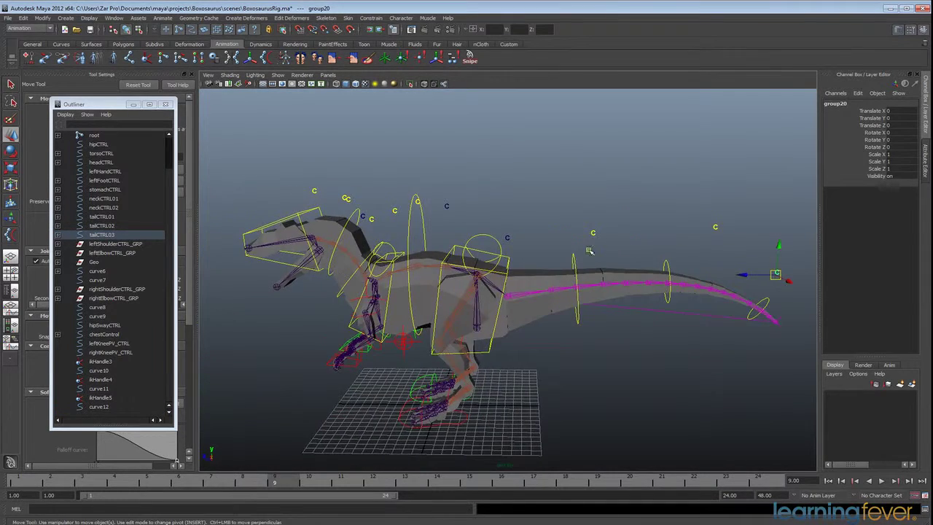
{"action": "left_click_drag", "start_coordinate": [573, 251], "coordinate": [561, 261], "text": "alt"}
{"action": "left_click_drag", "start_coordinate": [514, 224], "coordinate": [531, 219], "text": "alt"}
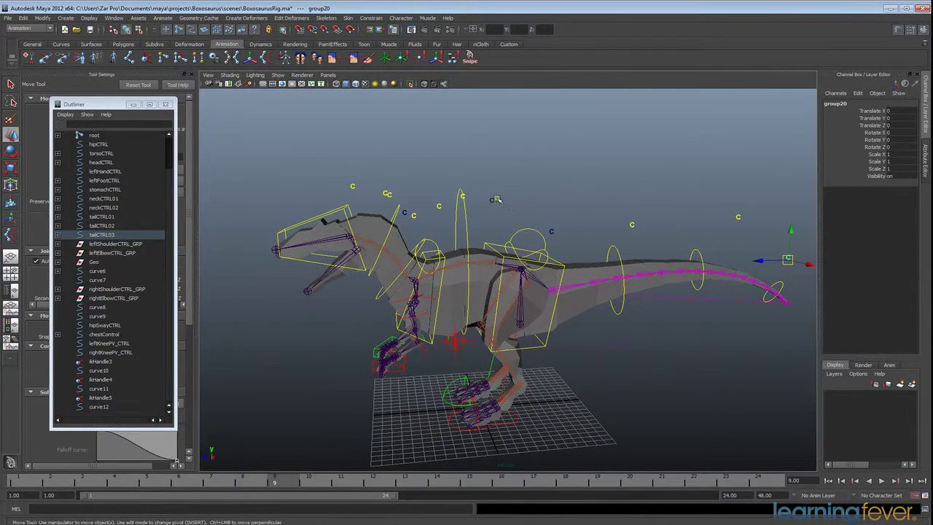
{"action": "left_click_drag", "start_coordinate": [656, 249], "coordinate": [554, 230], "text": "alt"}
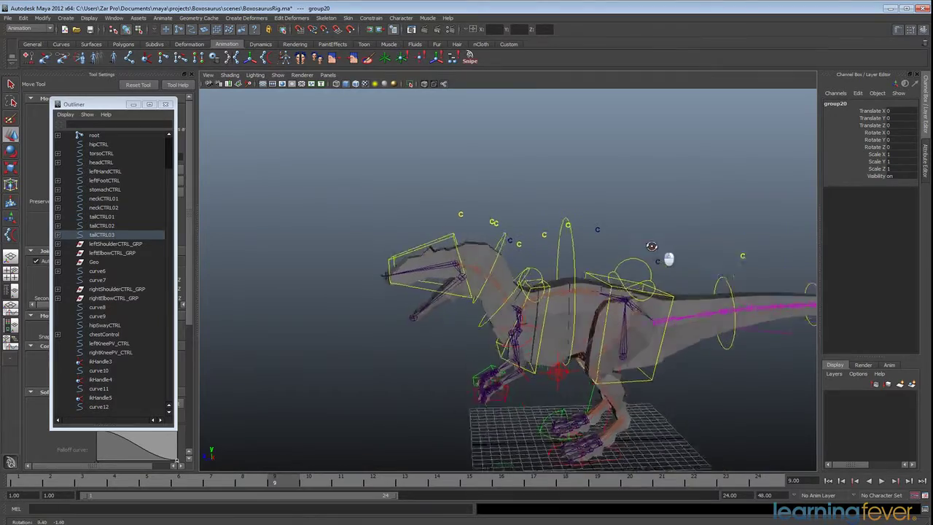
{"action": "mouse_move", "coordinate": [645, 244]}
{"action": "left_mouse_down", "text": "alt"}
{"action": "mouse_move", "coordinate": [583, 250]}
{"action": "mouse_move", "coordinate": [641, 250]}
{"action": "mouse_move", "coordinate": [645, 233]}
{"action": "mouse_move", "coordinate": [602, 245]}
{"action": "mouse_move", "coordinate": [644, 231]}
{"action": "mouse_move", "coordinate": [642, 243]}
{"action": "left_mouse_up", "text": "alt"}
{"action": "middle_click_drag", "start_coordinate": [554, 241], "coordinate": [637, 271], "text": "alt"}
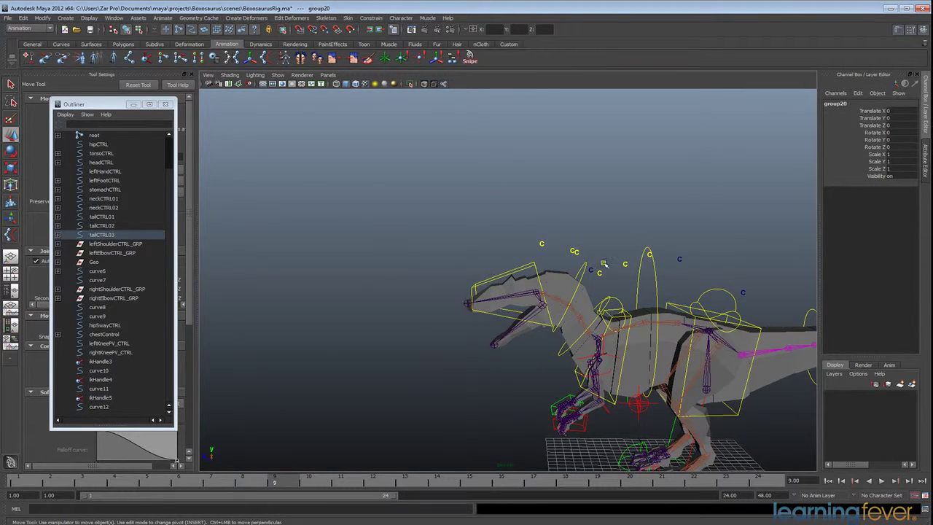
{"action": "left_click", "coordinate": [552, 251]}
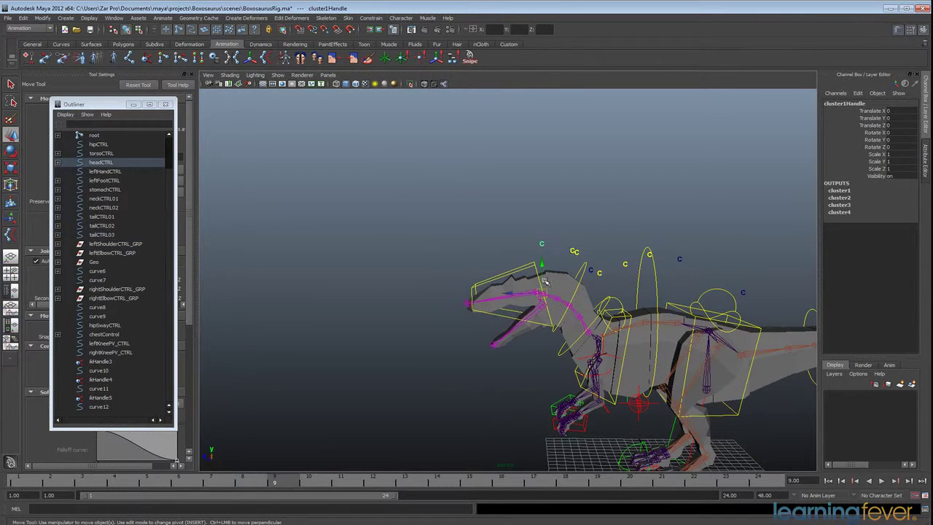
{"action": "left_click", "coordinate": [565, 290]}
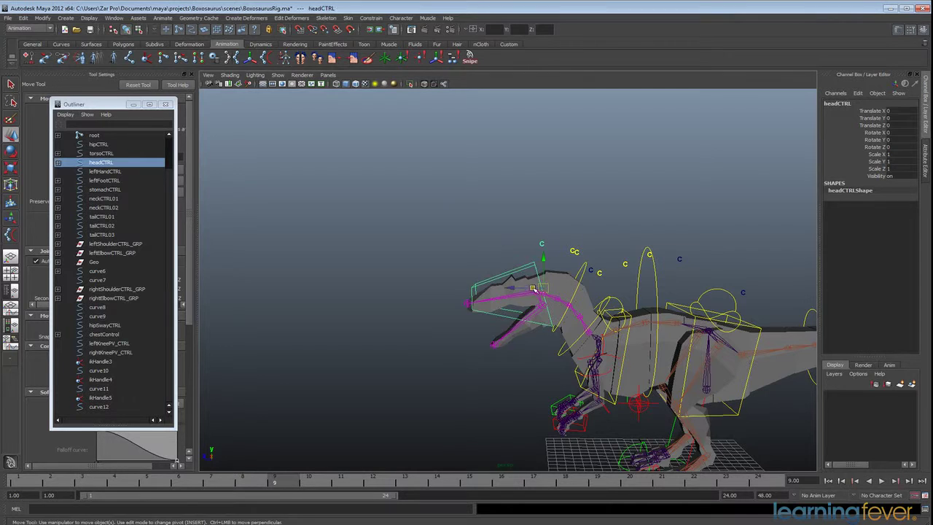
Step: Try moving headCTRL to test how the head deforms, and undo the move
{"action": "left_click_drag", "start_coordinate": [537, 288], "coordinate": [544, 272]}
{"action": "key", "text": "ctrl+z"}
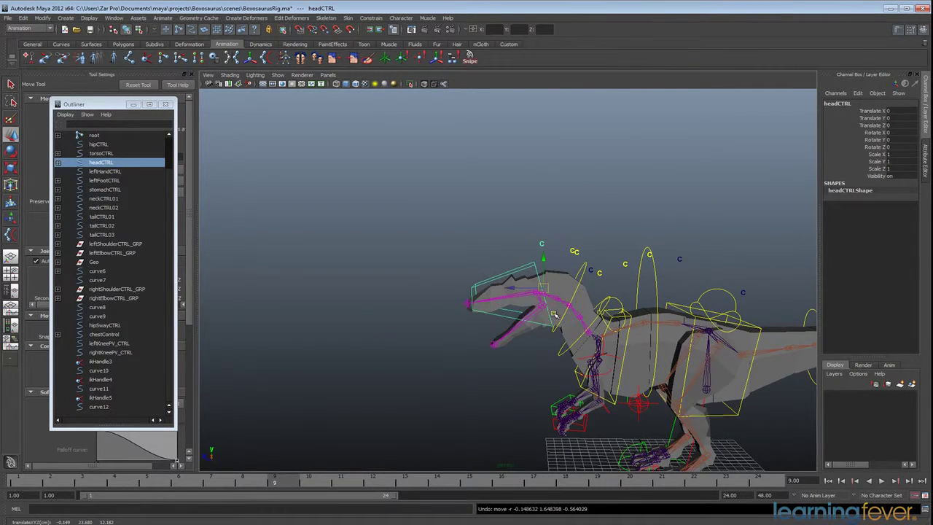
Step: Select all the cluster handles together, from the head along the neck and spine to the tail tip
{"action": "scroll", "coordinate": [561, 290], "scroll_direction": "up", "scroll_amount": 4}
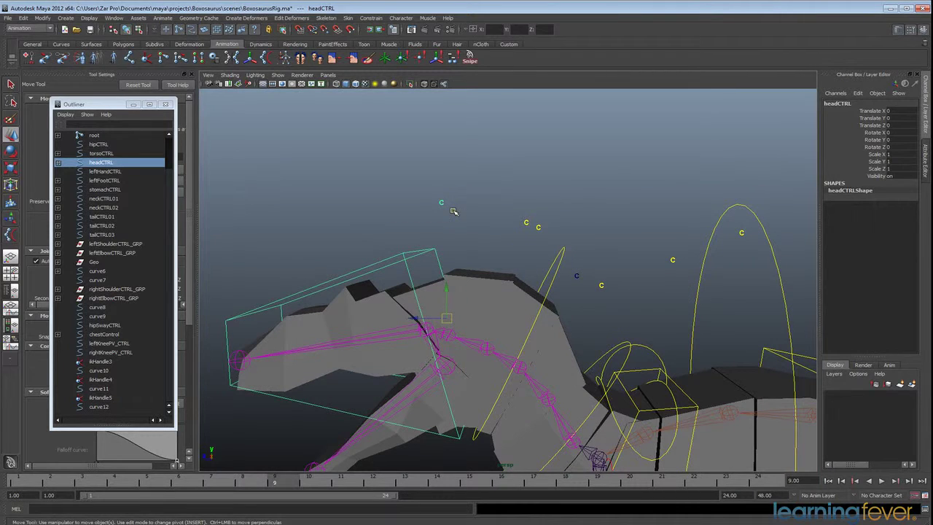
{"action": "left_click_drag", "start_coordinate": [441, 202], "coordinate": [613, 294]}
{"action": "left_click_drag", "start_coordinate": [656, 254], "coordinate": [684, 273], "text": "shift"}
{"action": "left_click_drag", "start_coordinate": [725, 224], "coordinate": [754, 250], "text": "shift"}
{"action": "middle_click_drag", "start_coordinate": [754, 280], "coordinate": [461, 267], "text": "alt"}
{"action": "left_click_drag", "start_coordinate": [466, 216], "coordinate": [501, 265], "text": "shift"}
{"action": "middle_click_drag", "start_coordinate": [667, 318], "coordinate": [566, 273], "text": "alt"}
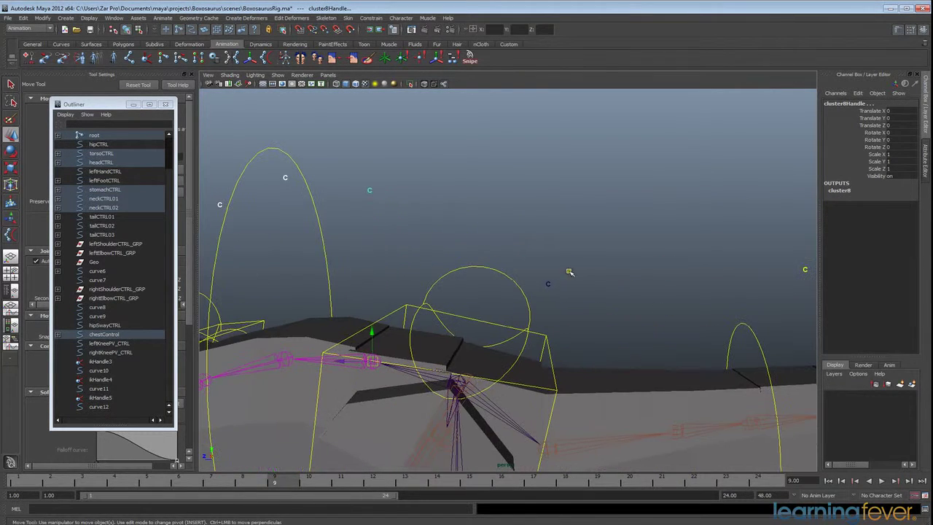
{"action": "left_click_drag", "start_coordinate": [531, 274], "coordinate": [575, 300], "text": "shift"}
{"action": "middle_click_drag", "start_coordinate": [769, 286], "coordinate": [515, 279], "text": "alt"}
{"action": "left_click_drag", "start_coordinate": [530, 250], "coordinate": [565, 282], "text": "shift"}
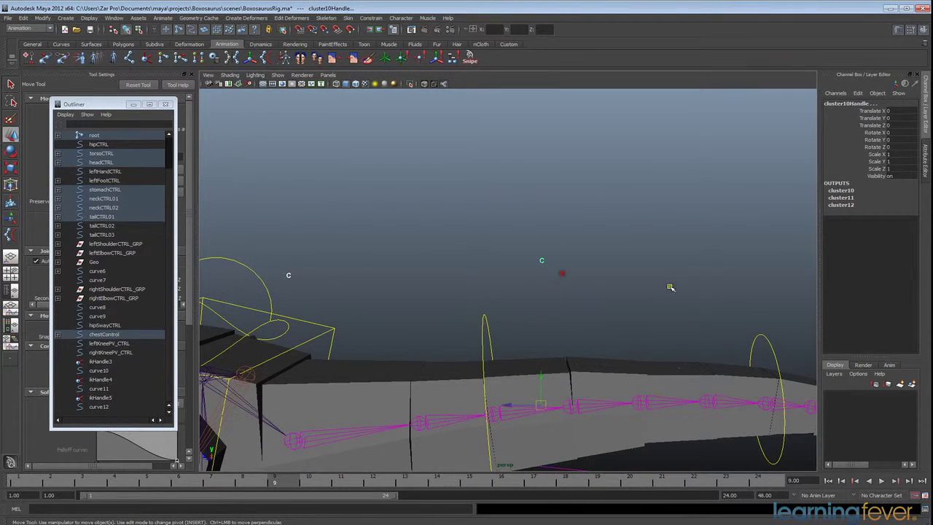
{"action": "middle_click_drag", "start_coordinate": [751, 296], "coordinate": [343, 263], "text": "alt"}
{"action": "left_click_drag", "start_coordinate": [481, 208], "coordinate": [736, 375], "text": "shift"}
{"action": "left_click_drag", "start_coordinate": [737, 375], "coordinate": [393, 287], "text": "alt"}
{"action": "key", "text": "a"}
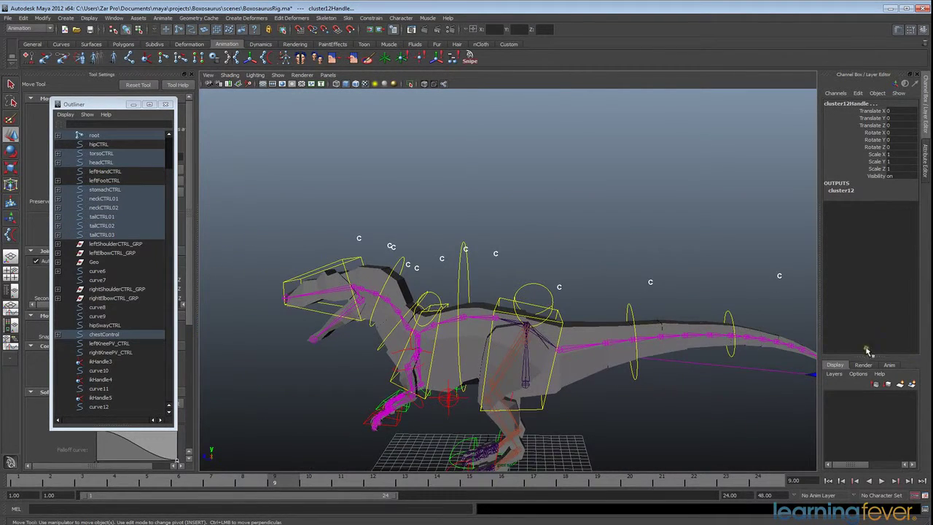
Step: Put the selected clusters in a new display layer named NoTouchies and hide that layer
{"action": "left_click", "coordinate": [912, 386]}
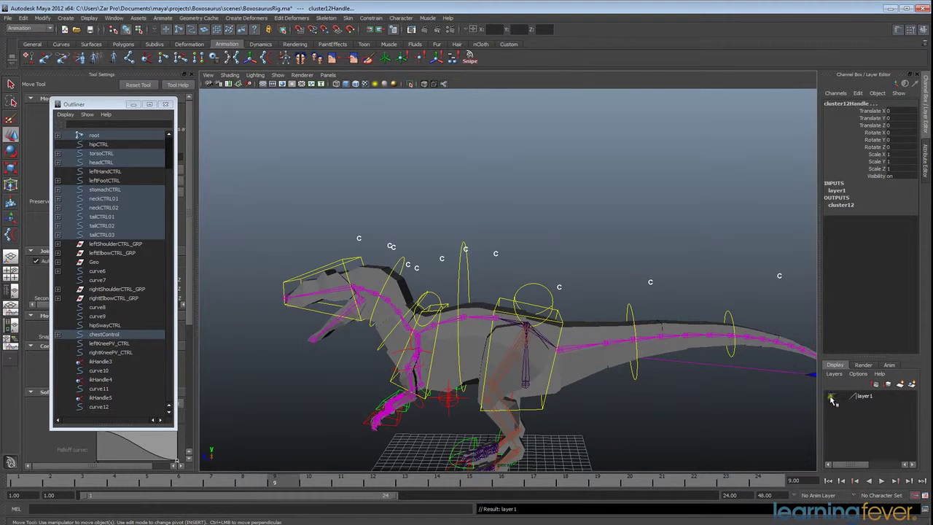
{"action": "double_click", "coordinate": [865, 396]}
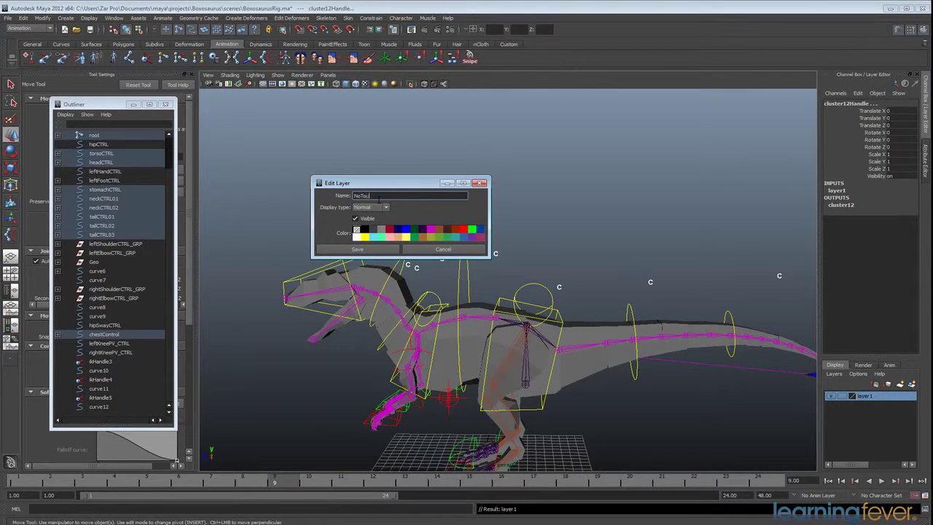
{"action": "left_click", "coordinate": [370, 250]}
{"action": "left_click", "coordinate": [830, 396]}
{"action": "left_click", "coordinate": [832, 398]}
{"action": "left_click", "coordinate": [832, 397]}
Step: Try moving the tail controls tailCTRL01 and tailCTRL02 to test the tail, undoing each change
{"action": "left_click_drag", "start_coordinate": [626, 359], "coordinate": [648, 376], "text": "alt"}
{"action": "left_click", "coordinate": [683, 338]}
{"action": "left_click_drag", "start_coordinate": [682, 337], "coordinate": [593, 308], "text": "alt"}
{"action": "left_click", "coordinate": [581, 249]}
{"action": "key", "text": "ctrl+z"}
{"action": "left_click", "coordinate": [679, 253]}
{"action": "mouse_move", "coordinate": [679, 277]}
{"action": "left_mouse_down"}
{"action": "mouse_move", "coordinate": [679, 251]}
{"action": "mouse_move", "coordinate": [686, 293]}
{"action": "left_mouse_up"}
{"action": "key", "text": "ctrl+z"}
Step: Try rotating tailCTRL01 to test the tail base, and undo the rotation
{"action": "left_click", "coordinate": [583, 278]}
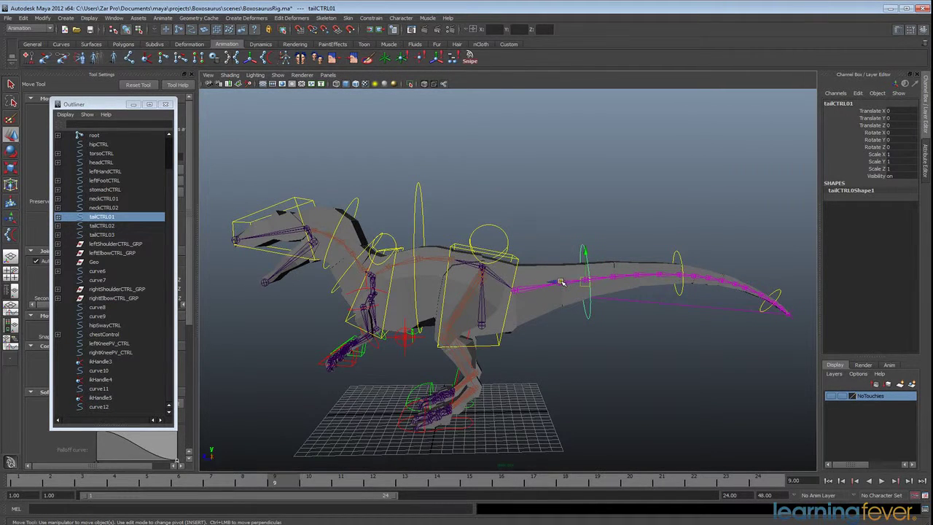
{"action": "key", "text": "e"}
{"action": "left_click_drag", "start_coordinate": [562, 252], "coordinate": [562, 278]}
{"action": "key", "text": "ctrl+z"}
Step: Parent tailCTRL03 at the tail tip to tailCTRL02
{"action": "left_click", "coordinate": [679, 263]}
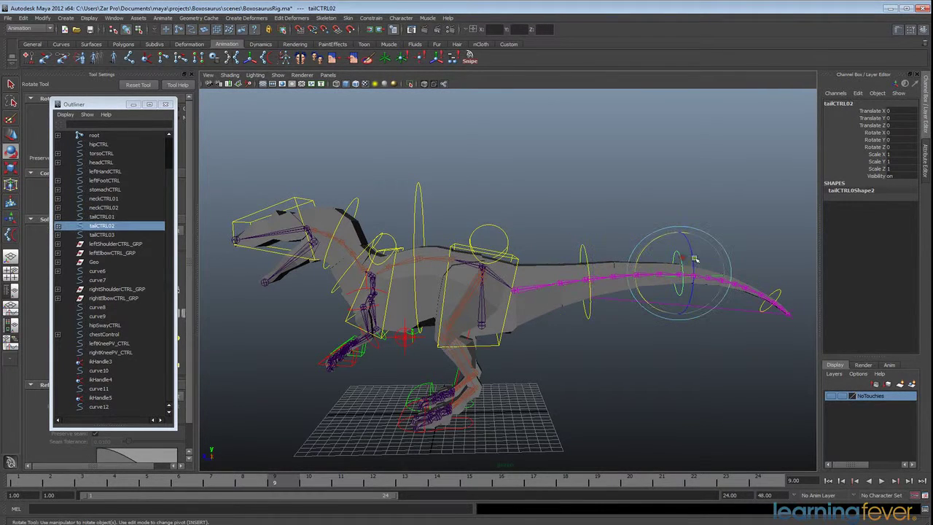
{"action": "left_click", "coordinate": [781, 291]}
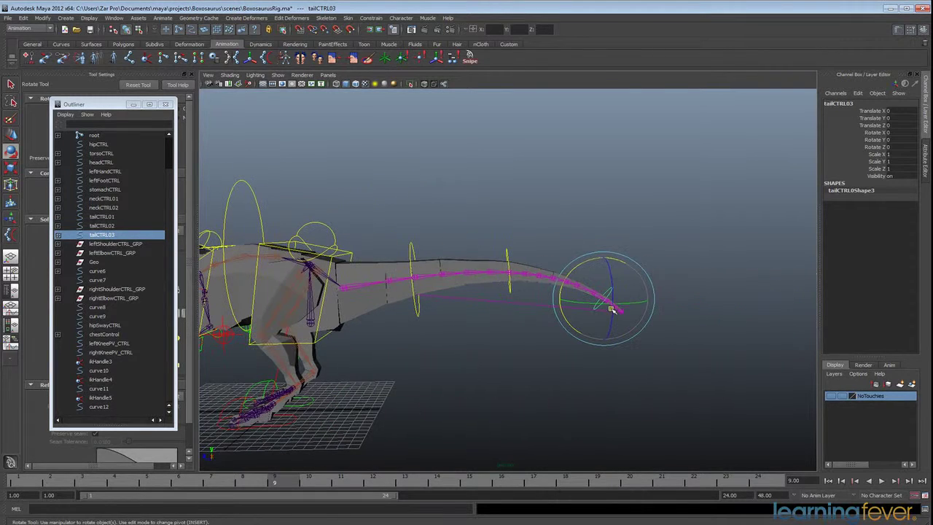
{"action": "middle_click_drag", "start_coordinate": [606, 291], "coordinate": [650, 325], "text": "alt"}
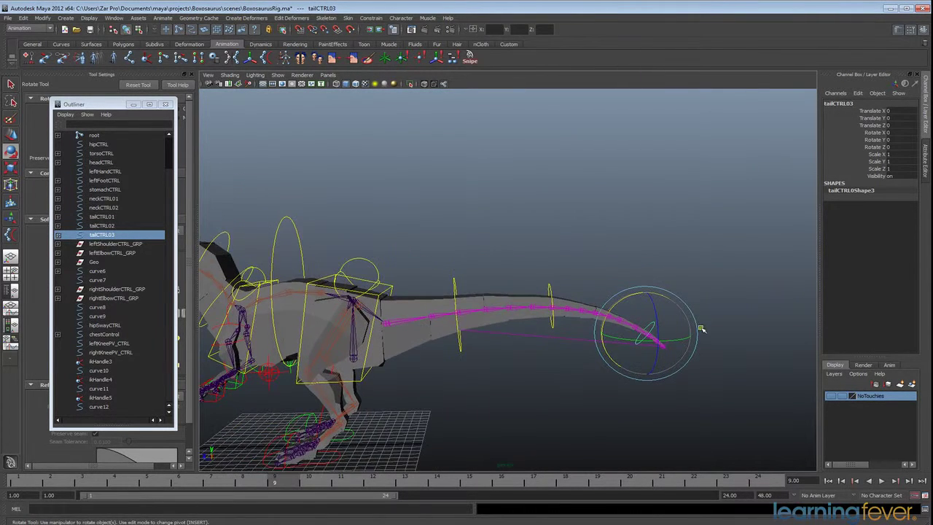
{"action": "left_click_drag", "start_coordinate": [702, 328], "coordinate": [686, 326], "text": "alt"}
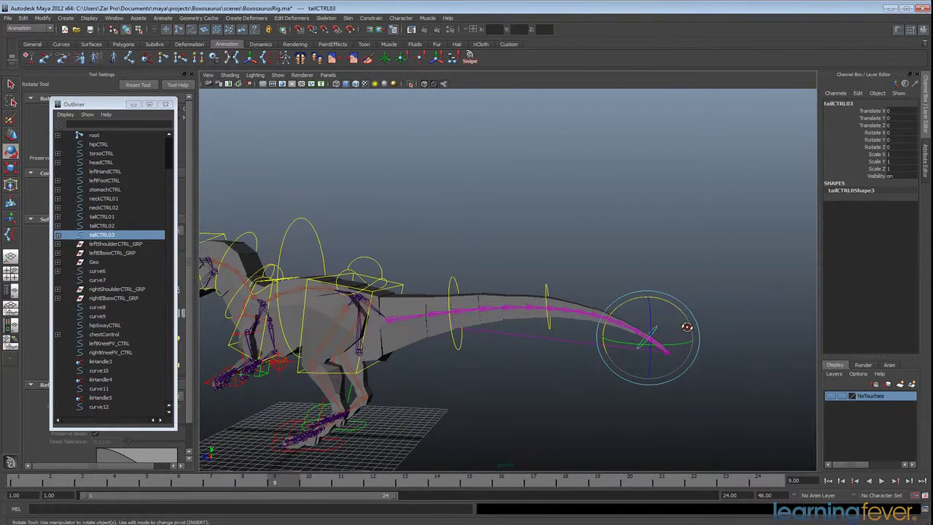
{"action": "left_click", "coordinate": [546, 290], "text": "shift"}
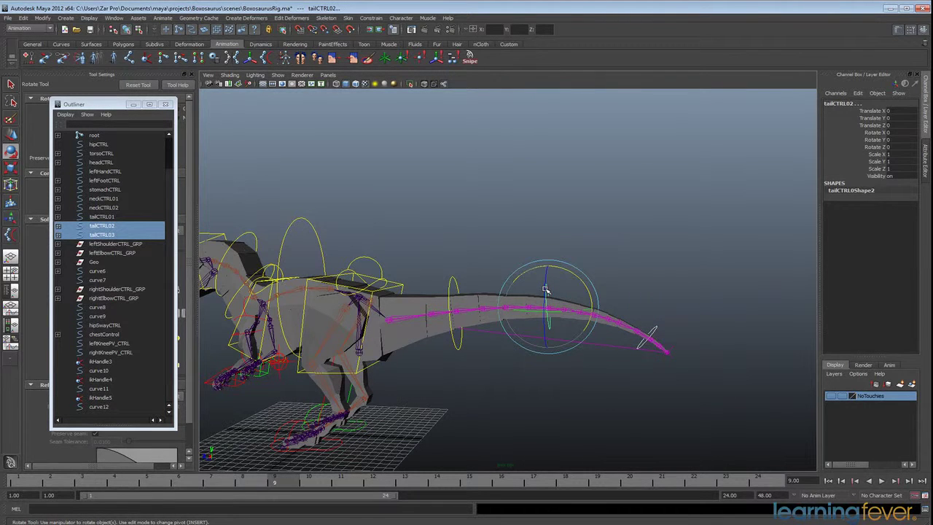
{"action": "key", "text": "p"}
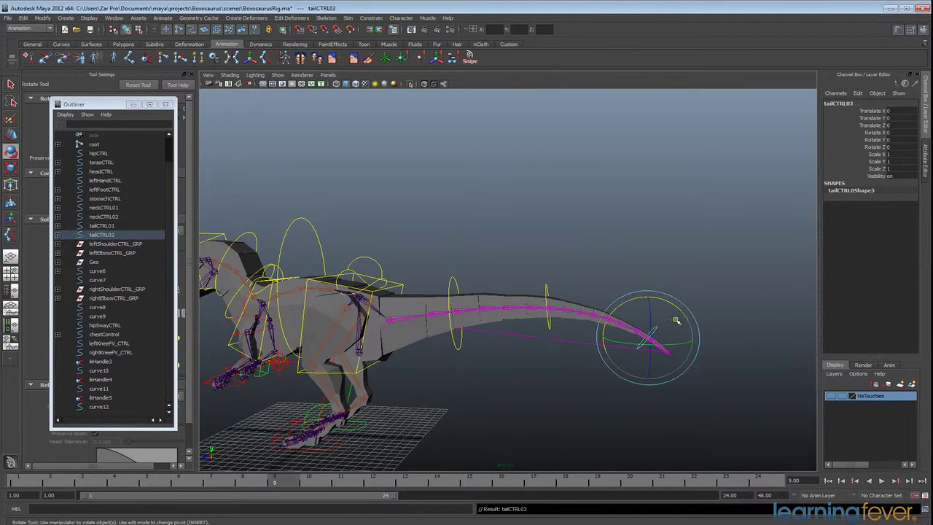
Step: Parent tailCTRL02 to tailCTRL01
{"action": "left_click", "coordinate": [546, 290]}
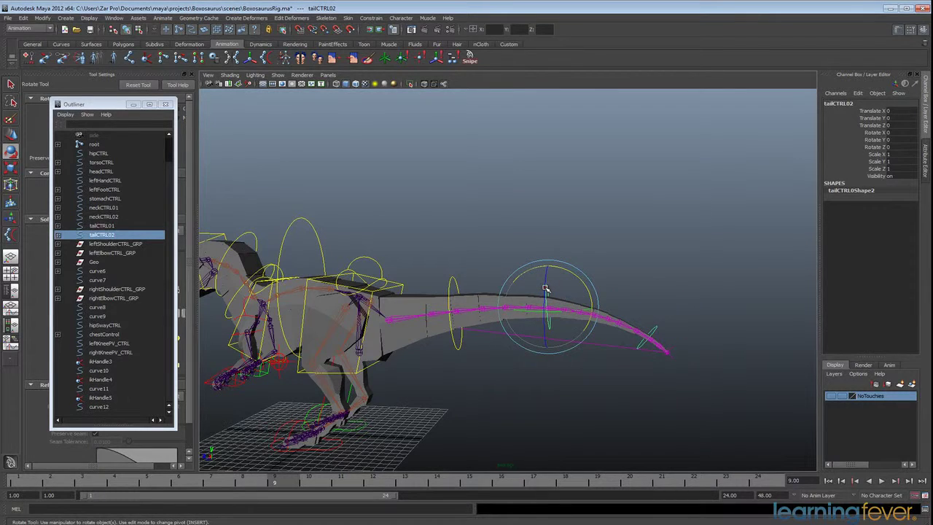
{"action": "left_click", "coordinate": [449, 282], "text": "shift"}
{"action": "key", "text": "p"}
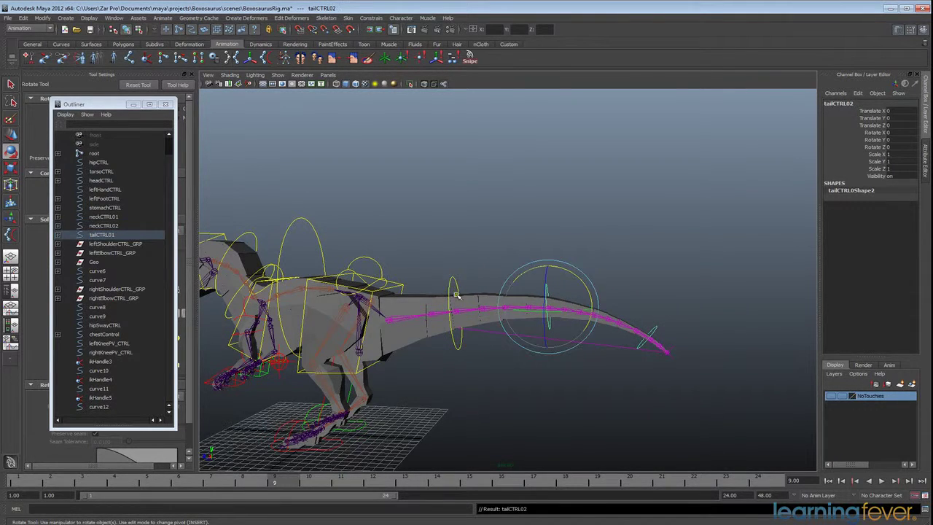
Step: Parent tailCTRL01 at the tail base to hipCTRL
{"action": "left_click_drag", "start_coordinate": [456, 296], "coordinate": [539, 279], "text": "alt"}
{"action": "left_click", "coordinate": [551, 274]}
{"action": "left_click", "coordinate": [478, 281]}
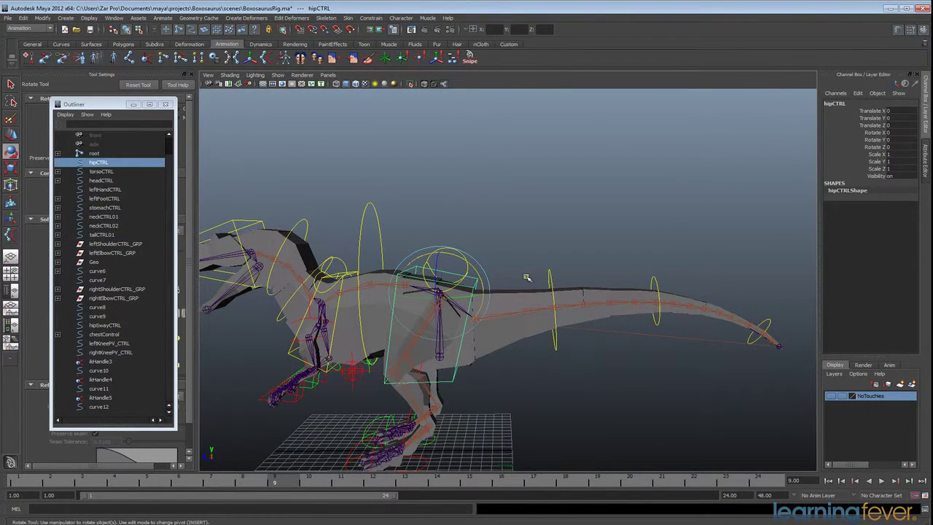
{"action": "left_click", "coordinate": [552, 277]}
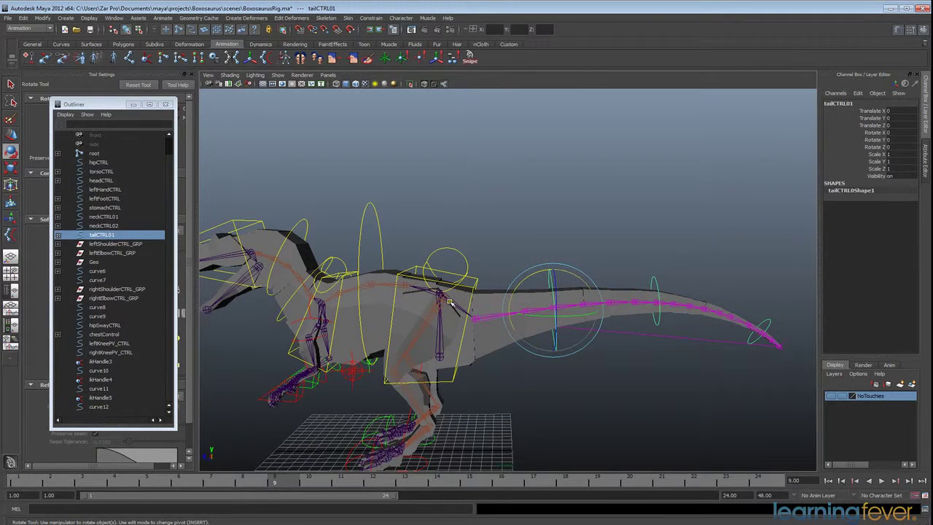
{"action": "left_click", "coordinate": [476, 282], "text": "shift"}
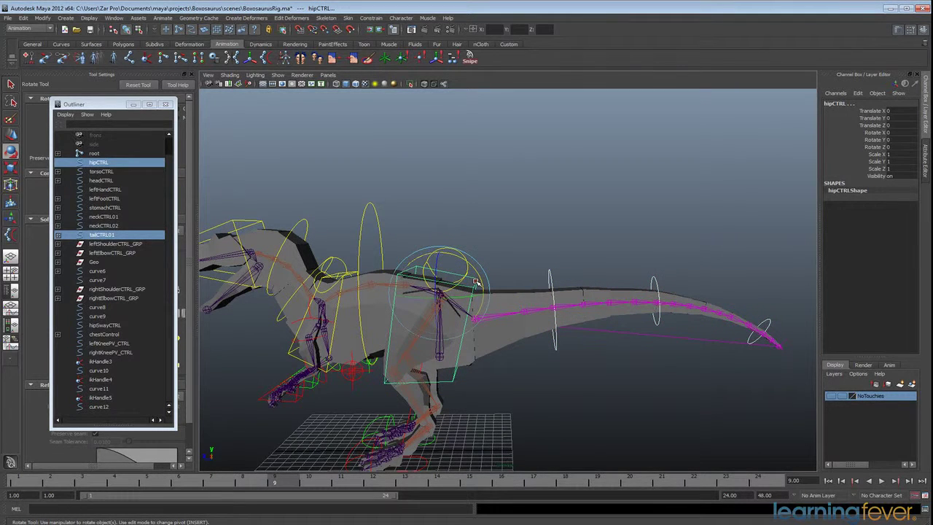
{"action": "key", "text": "p"}
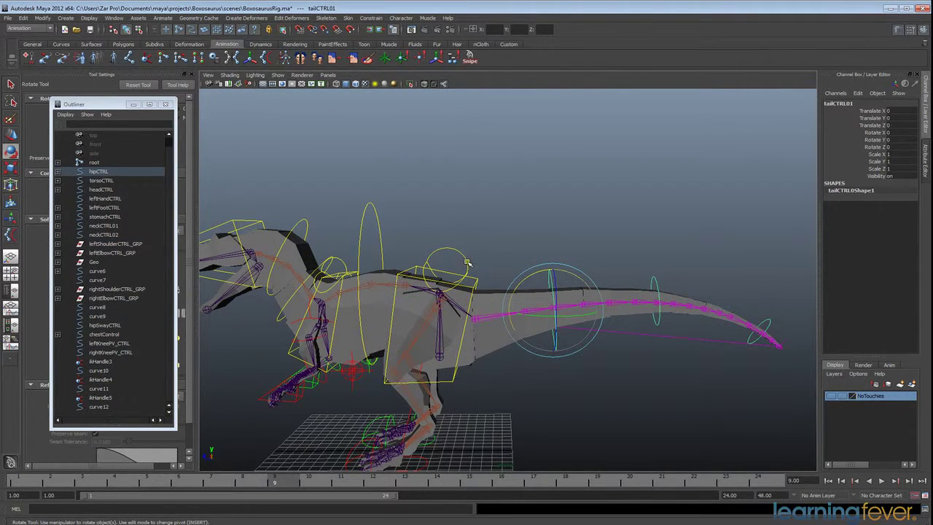
Step: Try moving hipSwayCTRL above the hips, and undo the move
{"action": "left_click", "coordinate": [472, 291]}
{"action": "key", "text": "w"}
{"action": "left_click_drag", "start_coordinate": [441, 294], "coordinate": [455, 301]}
{"action": "key", "text": "ctrl+z"}
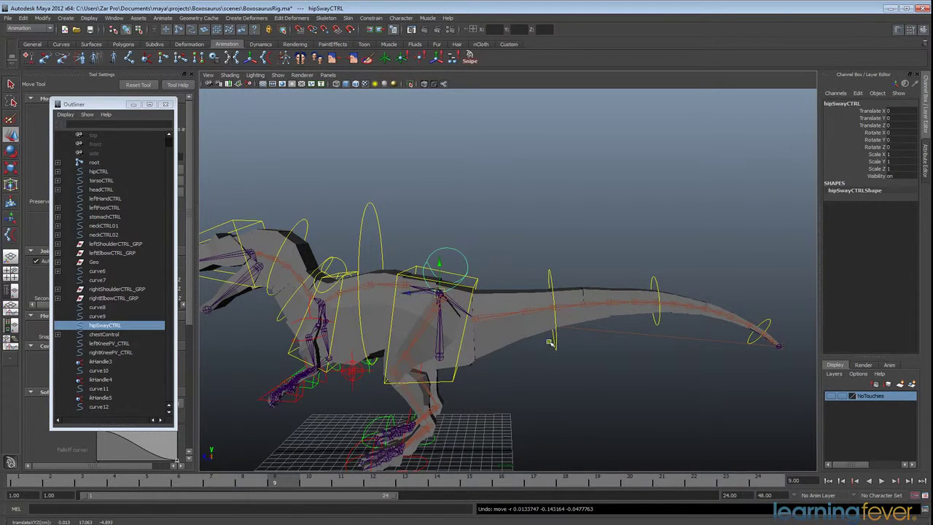
Step: Try rotating hipCTRL to test whether the tail controls follow the hips, restoring its rotation
{"action": "left_click_drag", "start_coordinate": [537, 342], "coordinate": [624, 331], "text": "alt"}
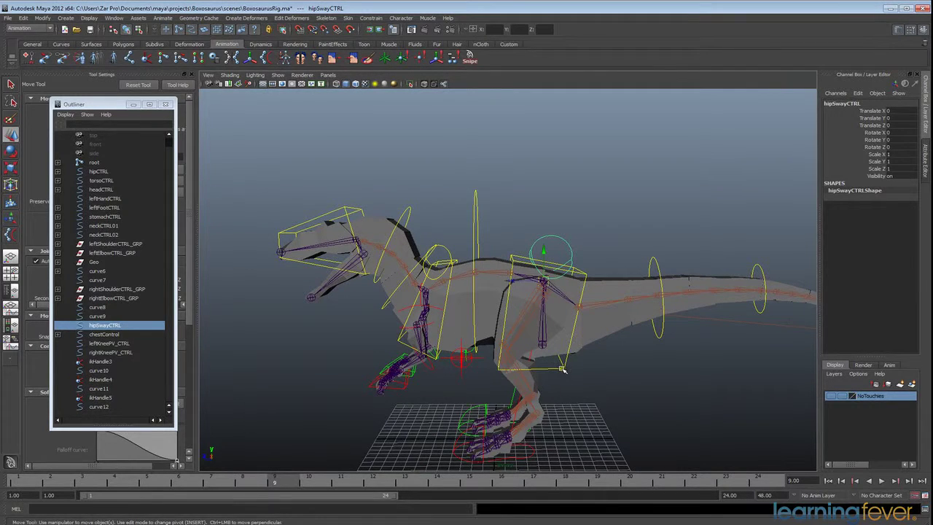
{"action": "middle_click_drag", "start_coordinate": [635, 350], "coordinate": [596, 345], "text": "alt"}
{"action": "left_click_drag", "start_coordinate": [596, 346], "coordinate": [552, 329], "text": "alt"}
{"action": "left_click", "coordinate": [498, 367]}
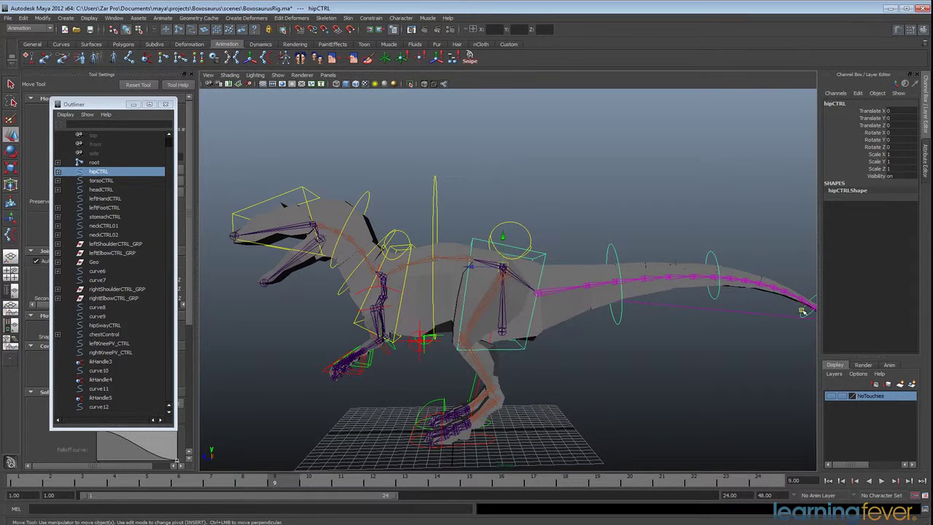
{"action": "left_click_drag", "start_coordinate": [802, 312], "coordinate": [729, 318], "text": "alt"}
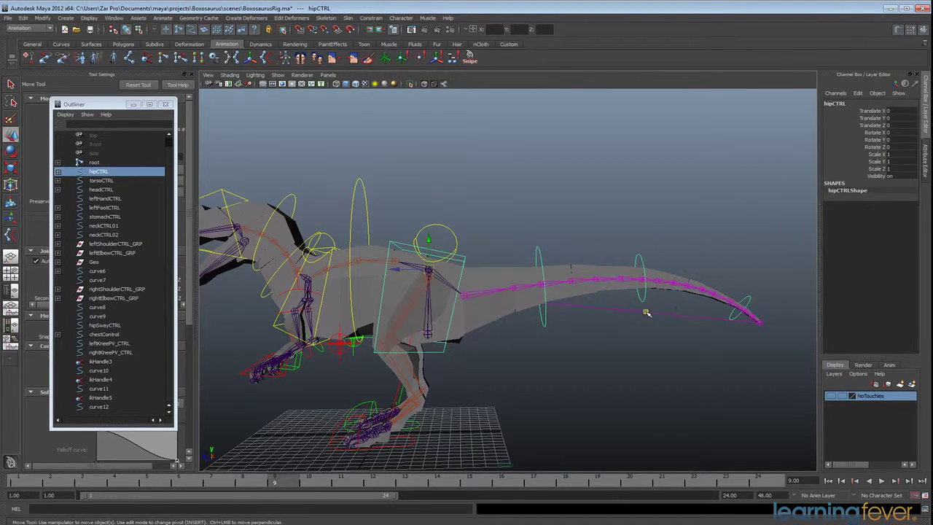
{"action": "key", "text": "e"}
{"action": "mouse_move", "coordinate": [459, 271]}
{"action": "left_mouse_down"}
{"action": "mouse_move", "coordinate": [447, 277]}
{"action": "mouse_move", "coordinate": [493, 277]}
{"action": "mouse_move", "coordinate": [454, 275]}
{"action": "left_mouse_up"}
{"action": "left_click_drag", "start_coordinate": [552, 289], "coordinate": [533, 292], "text": "alt"}
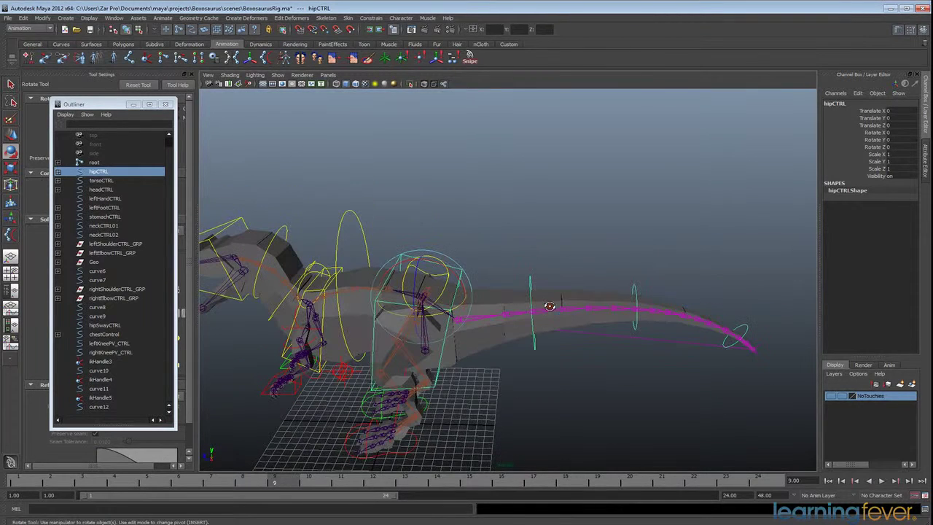
Step: Try rotating tailCTRL01 about Y to swing the whole tail sideways, and undo the rotation
{"action": "left_click", "coordinate": [533, 286]}
{"action": "left_click_drag", "start_coordinate": [543, 324], "coordinate": [536, 341]}
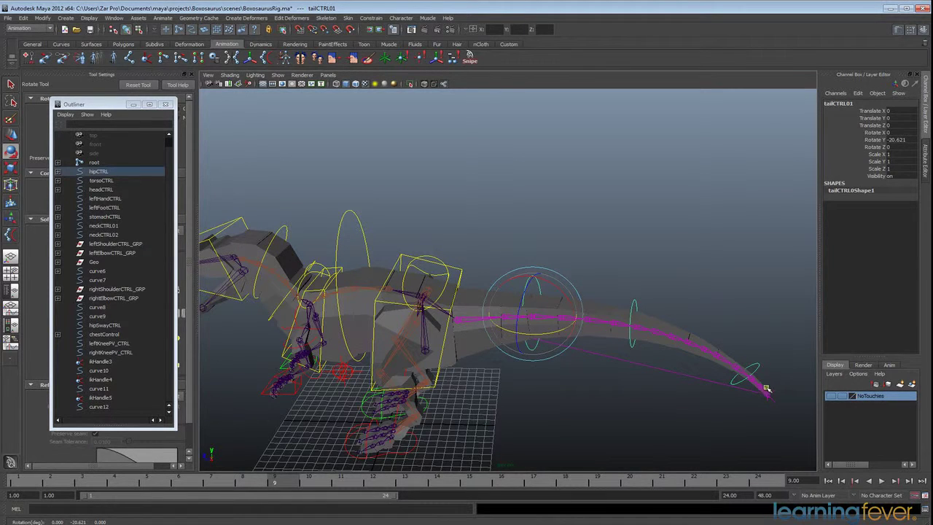
{"action": "key", "text": "ctrl+z"}
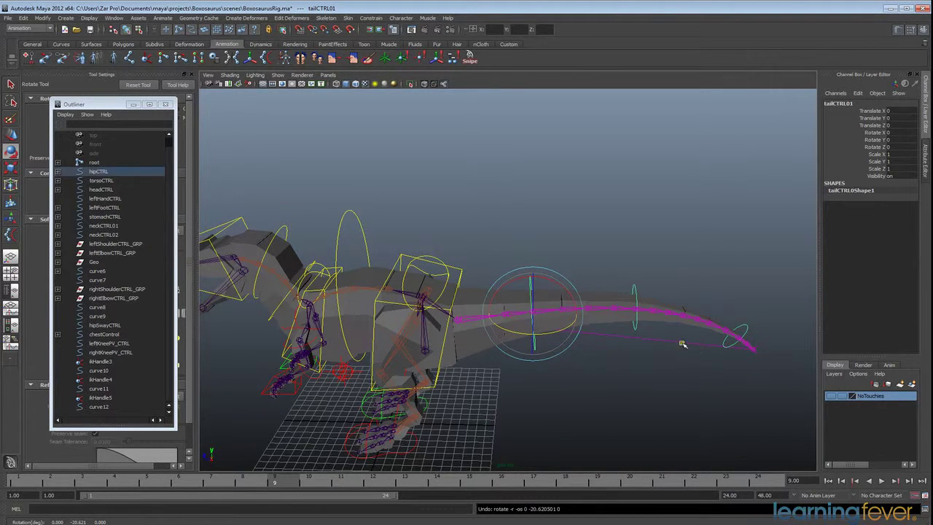
Step: Try rotating tailCTRL02 about several axes to test the bend of the rear tail, undoing each rotation
{"action": "left_click", "coordinate": [636, 288]}
{"action": "left_click_drag", "start_coordinate": [632, 328], "coordinate": [496, 238]}
{"action": "key", "text": "ctrl+z"}
{"action": "key", "text": "ctrl+z"}
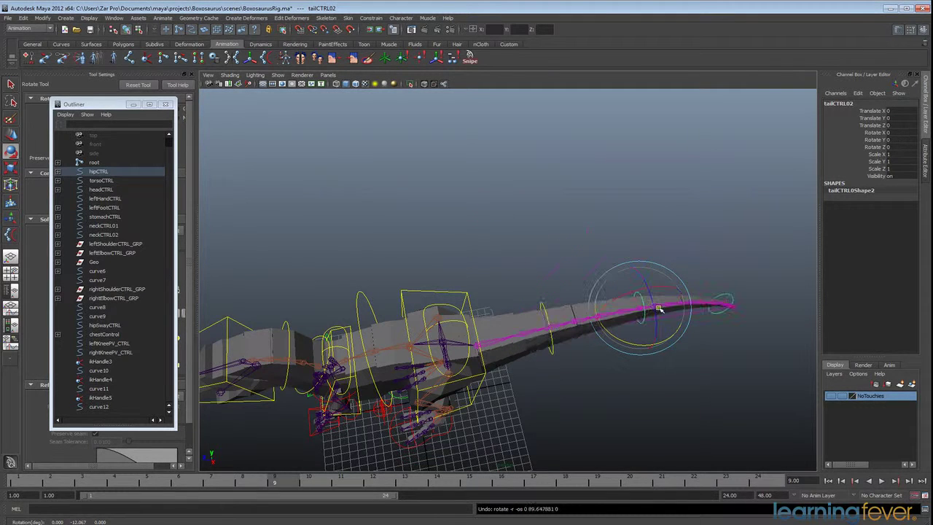
{"action": "left_click_drag", "start_coordinate": [635, 291], "coordinate": [672, 246]}
{"action": "key", "text": "ctrl+z"}
{"action": "key", "text": "ctrl+z"}
{"action": "key", "text": "ctrl+z"}
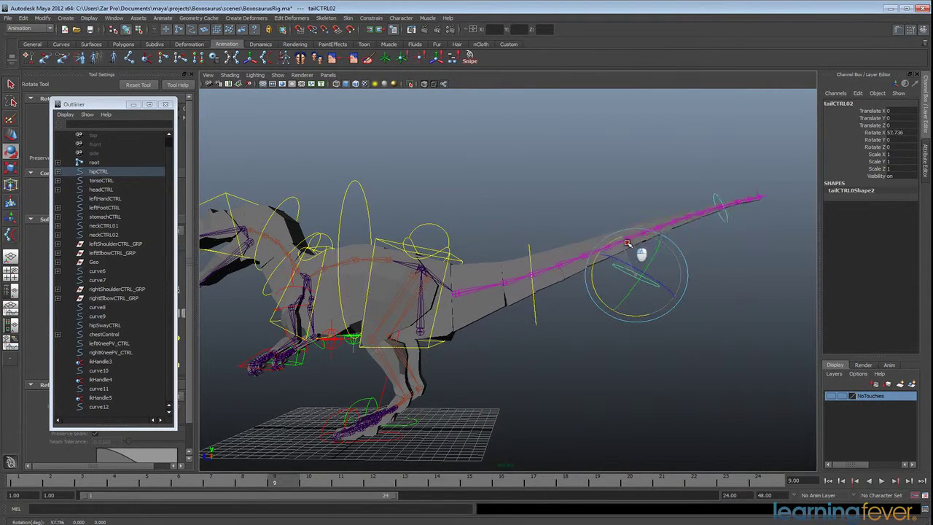
{"action": "key", "text": "ctrl+z"}
Step: Try moving hipCTRL to test how the body and tail follow, restoring its position
{"action": "left_click_drag", "start_coordinate": [660, 284], "coordinate": [690, 332], "text": "alt"}
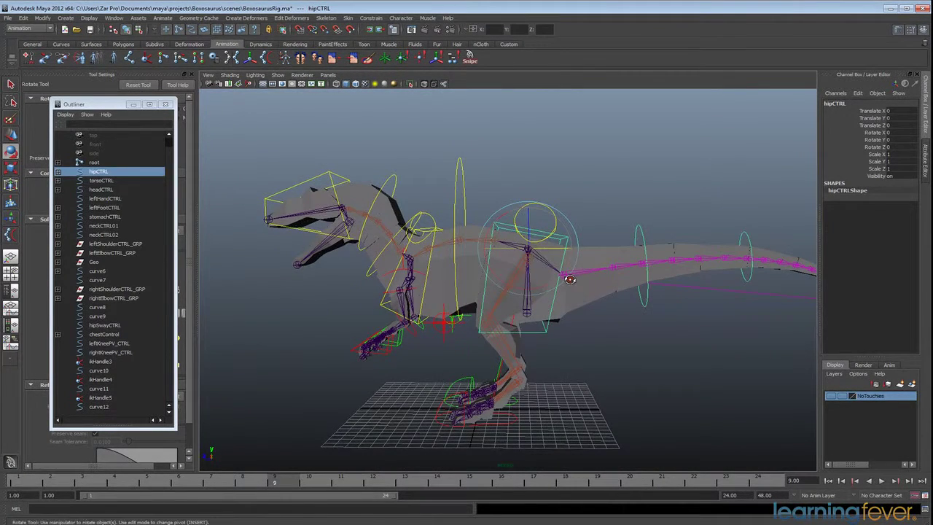
{"action": "key", "text": "w"}
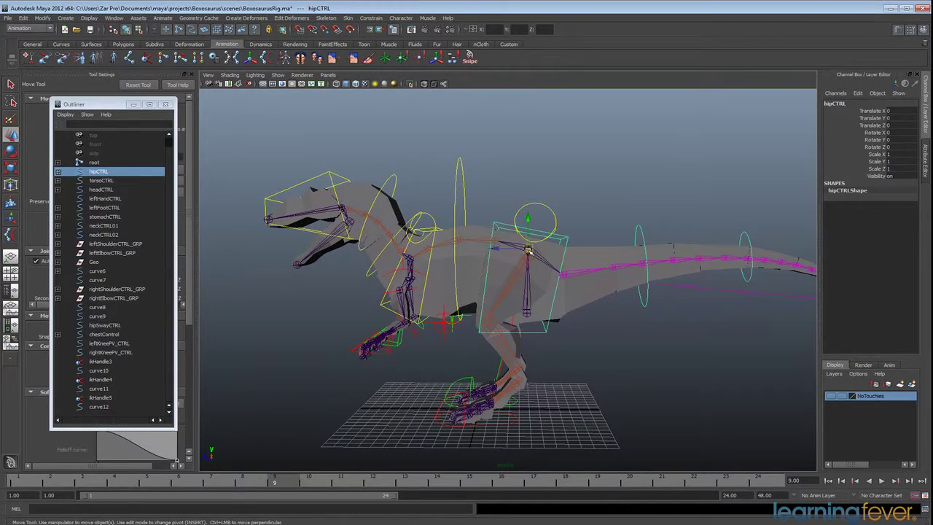
{"action": "left_click_drag", "start_coordinate": [530, 252], "coordinate": [522, 279]}
{"action": "middle_click_drag", "start_coordinate": [513, 270], "coordinate": [556, 269], "text": "alt"}
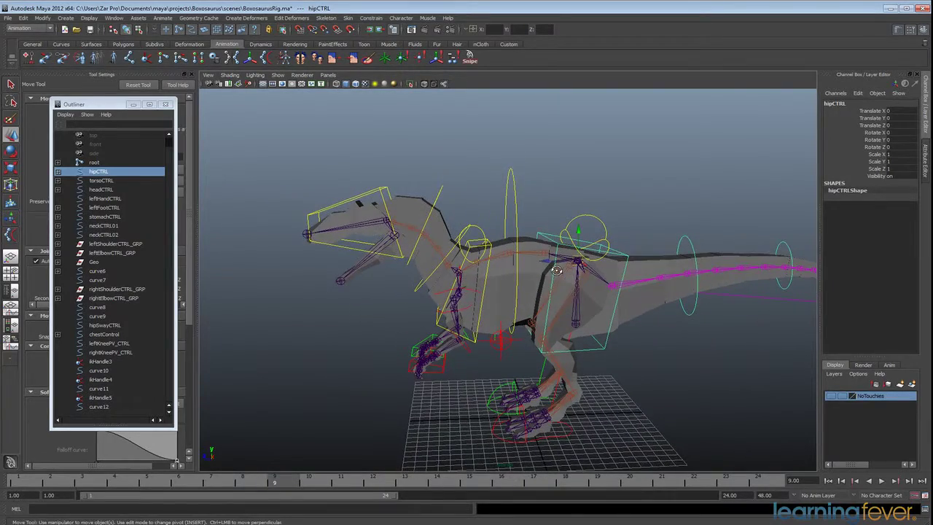
{"action": "left_click_drag", "start_coordinate": [538, 282], "coordinate": [467, 277], "text": "alt"}
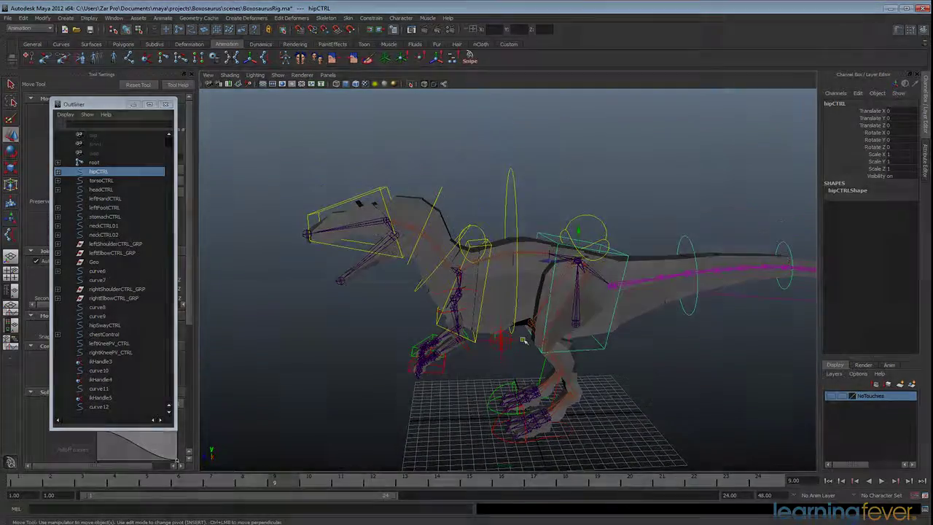